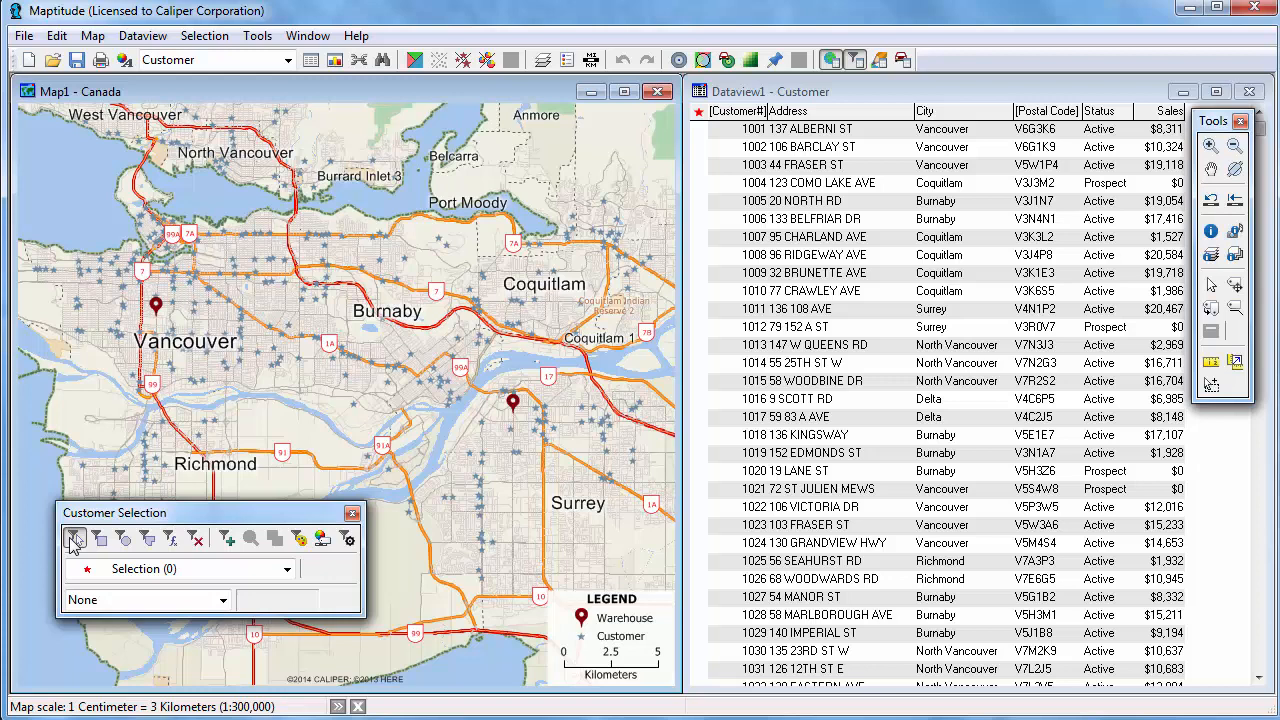
Toggle individual customers in and out of the selection on the map with the pointer selection tool.
{"action": "left_click", "coordinate": [73, 541]}
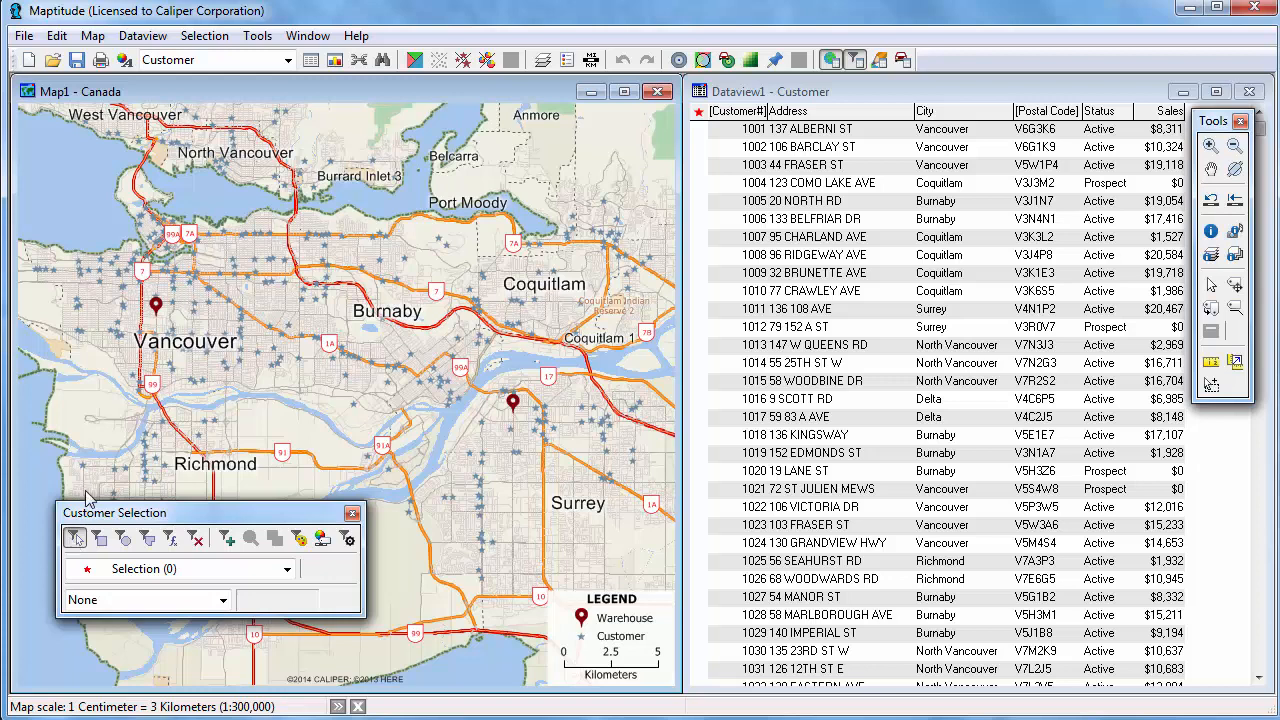
{"action": "left_click", "coordinate": [263, 286]}
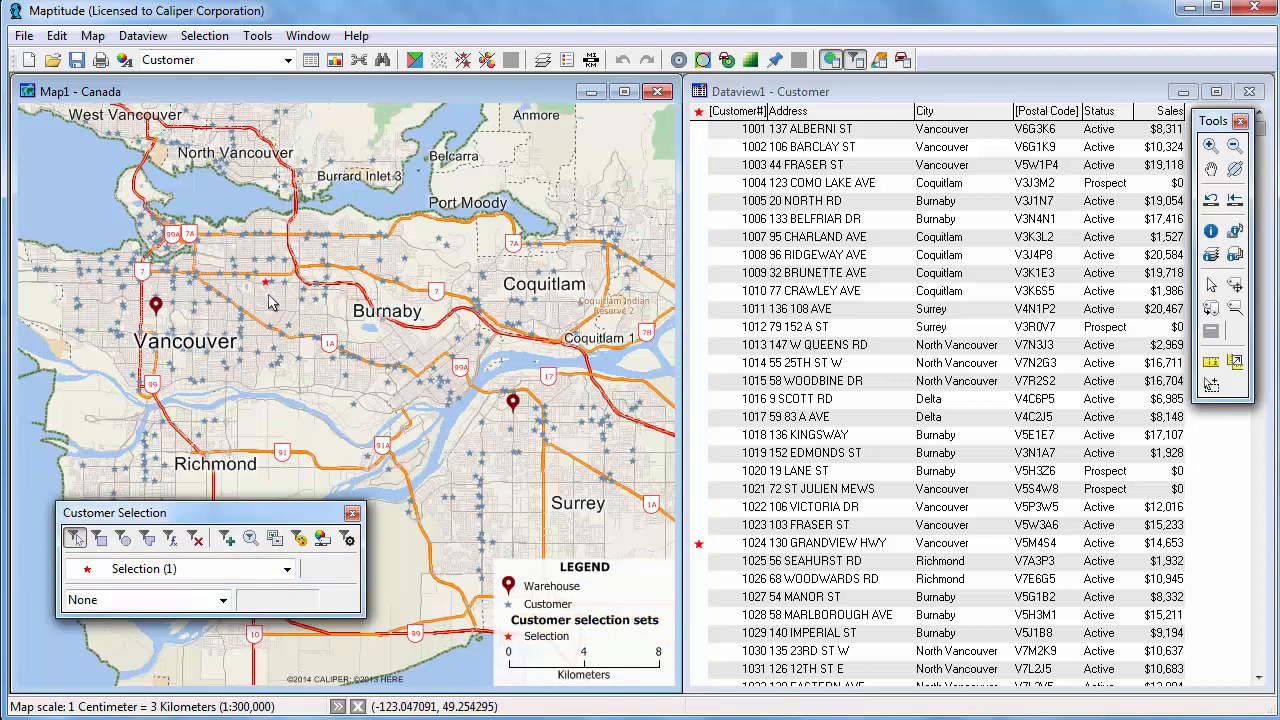
{"action": "left_click", "coordinate": [279, 363]}
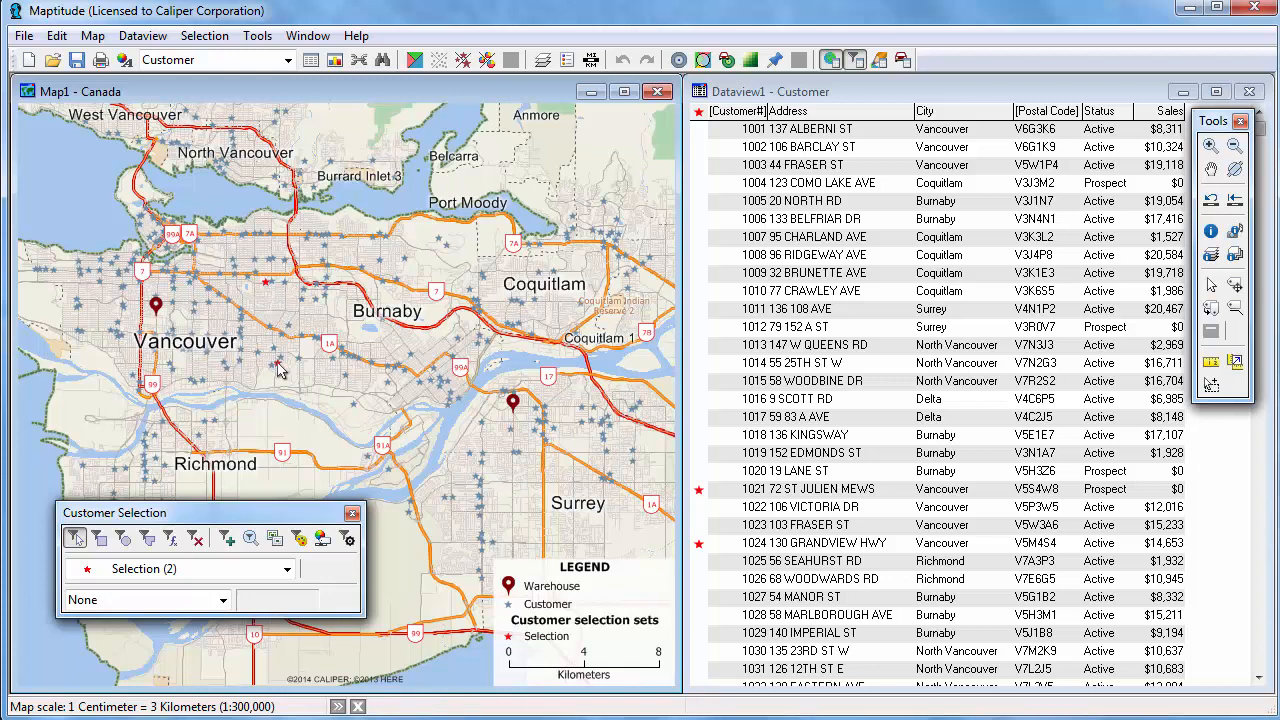
{"action": "left_click", "coordinate": [279, 363]}
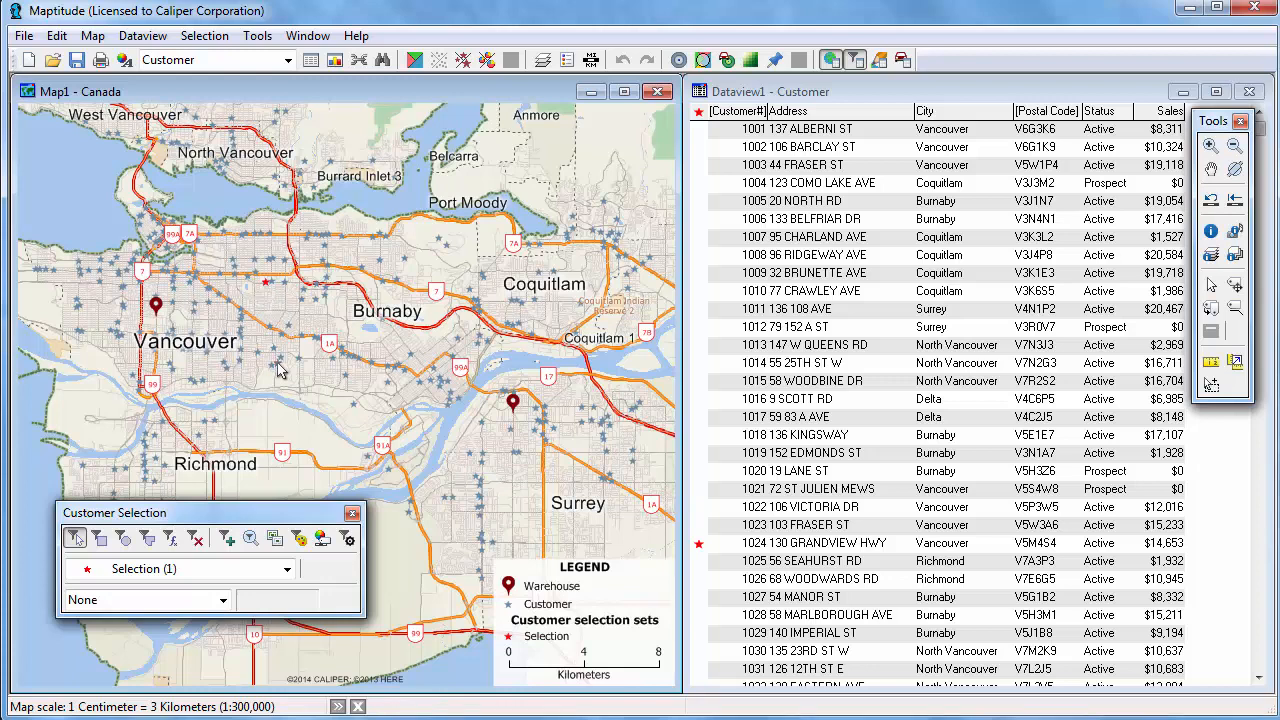
{"action": "left_click", "coordinate": [267, 284]}
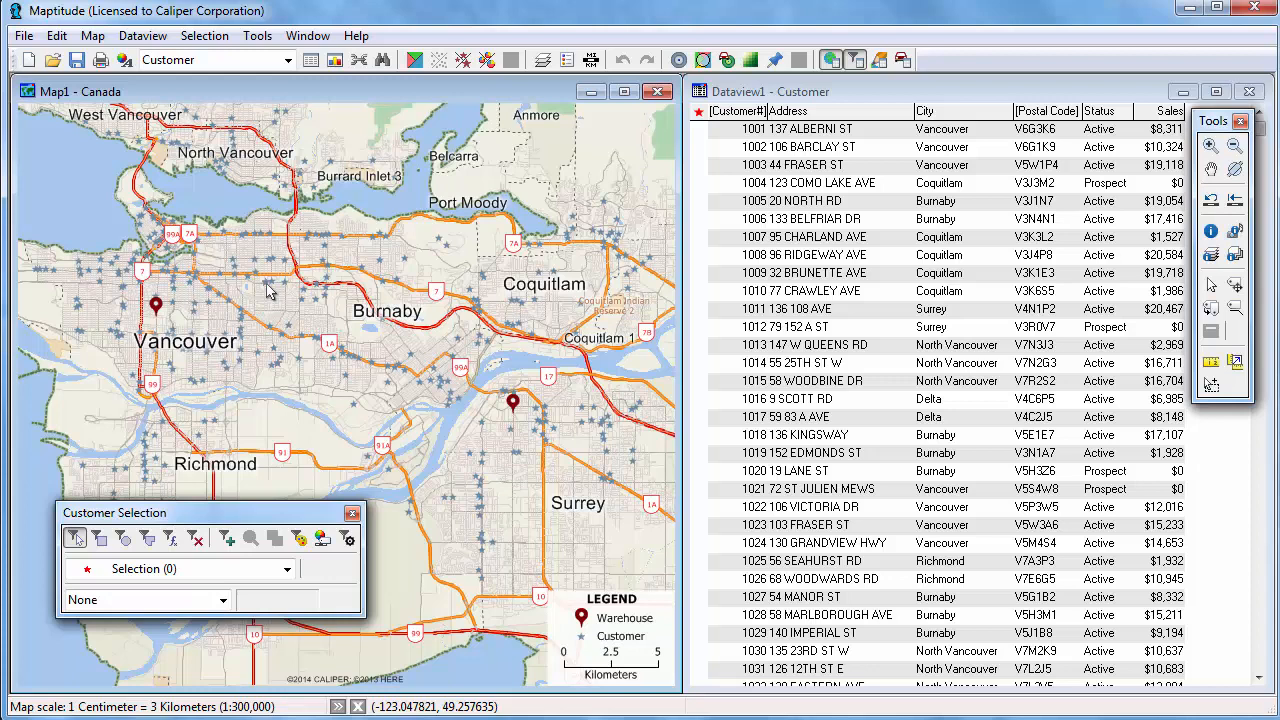
Set the selection toolbox's running total field to Sales.
{"action": "left_click", "coordinate": [154, 600]}
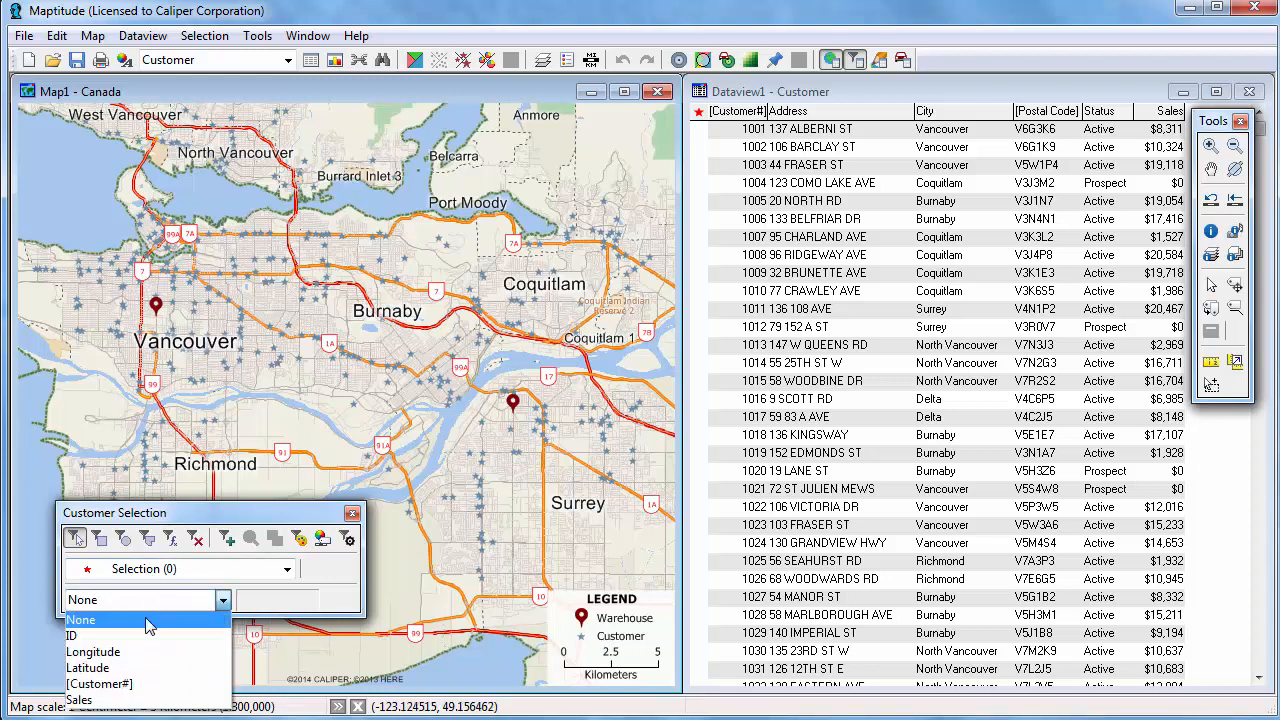
{"action": "left_click", "coordinate": [138, 702]}
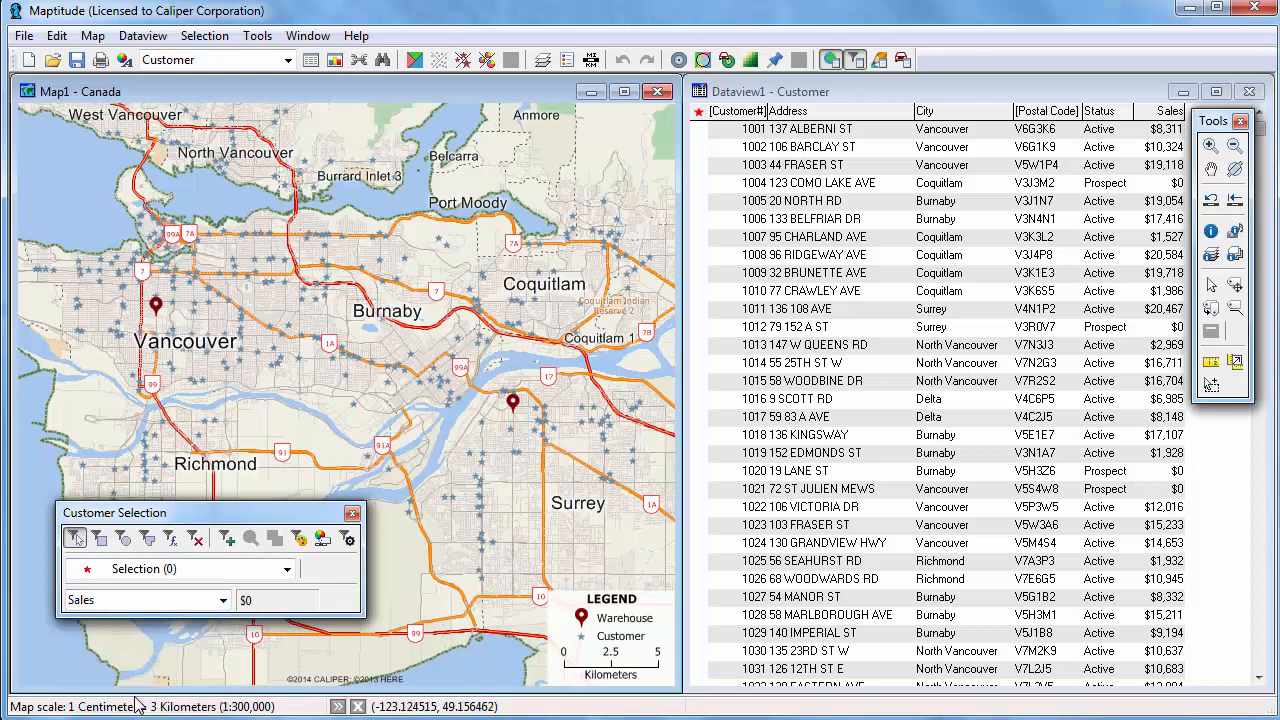
Select the customers inside a rectangle drawn over central Vancouver.
{"action": "left_click", "coordinate": [104, 540]}
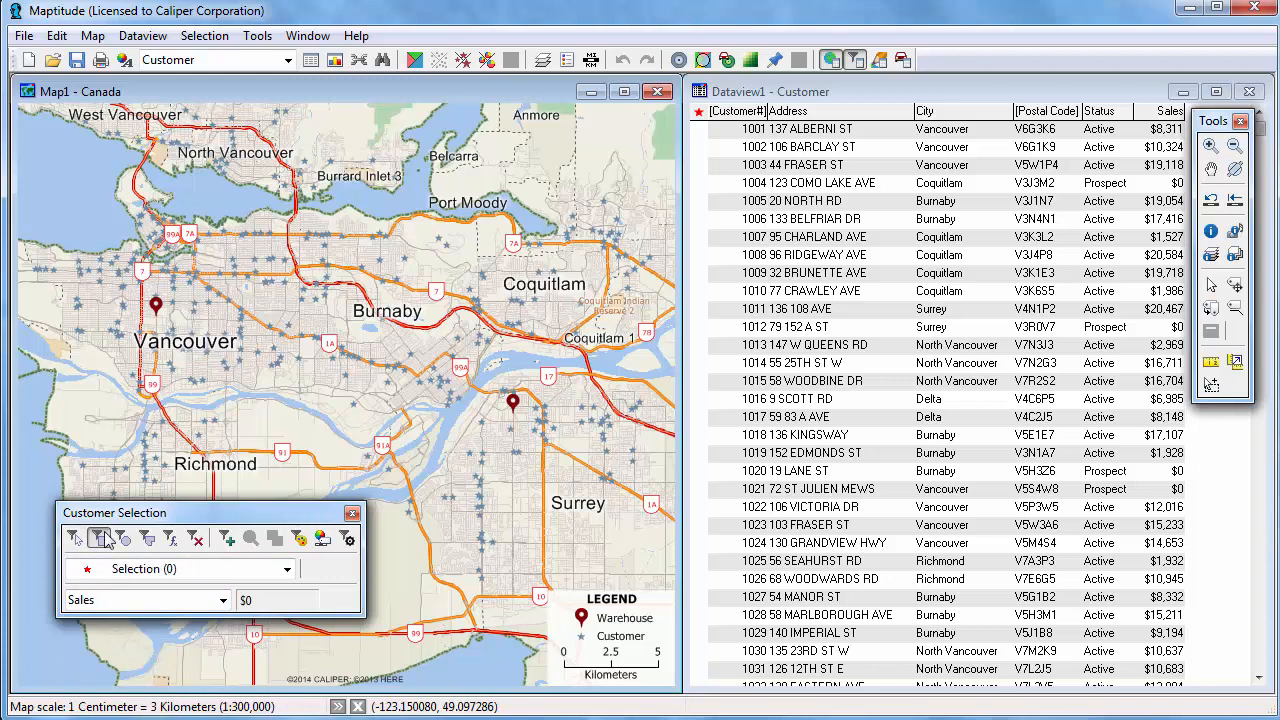
{"action": "left_click_drag", "start_coordinate": [212, 258], "coordinate": [318, 378]}
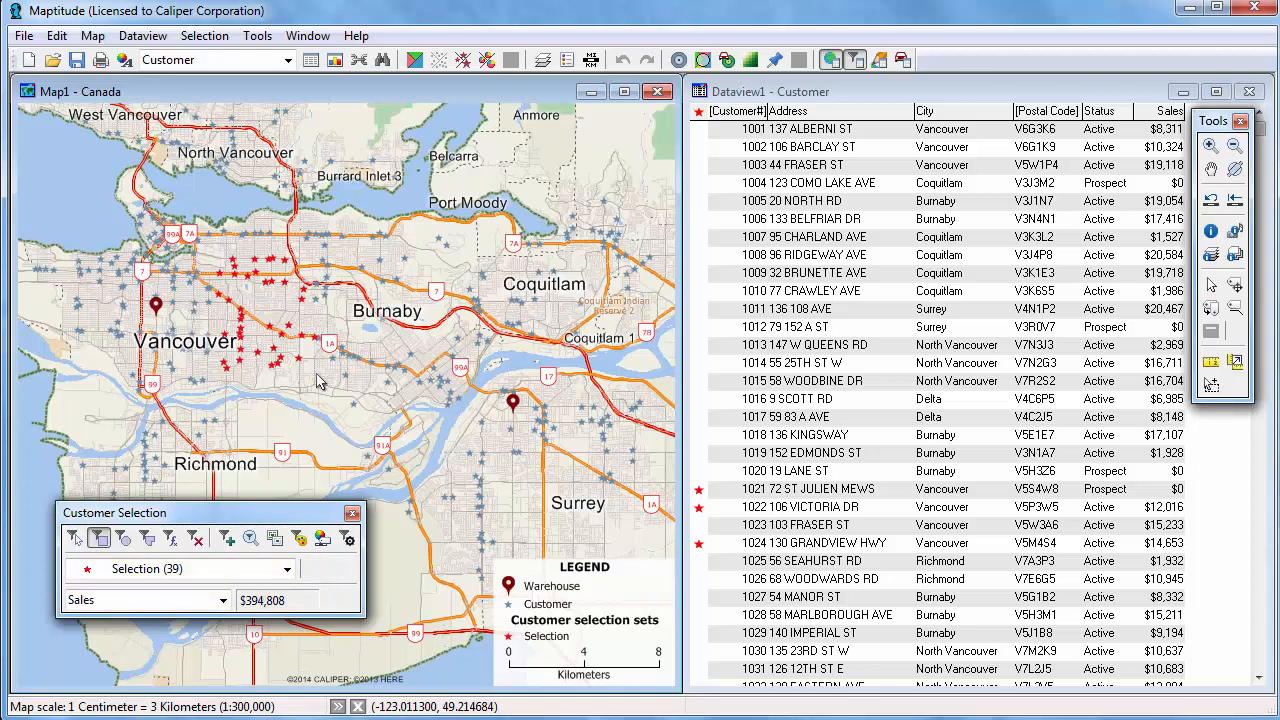
Open the selection options and accept the current settings.
{"action": "left_click", "coordinate": [348, 539]}
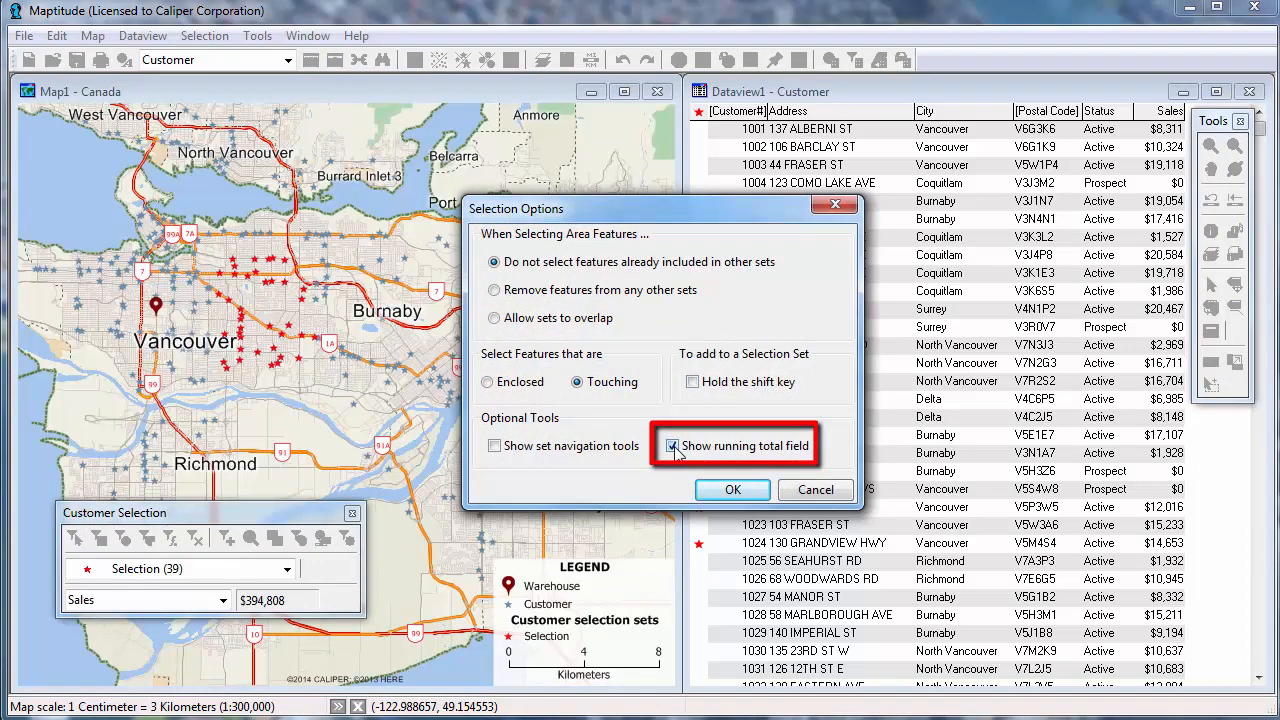
{"action": "left_click", "coordinate": [730, 490]}
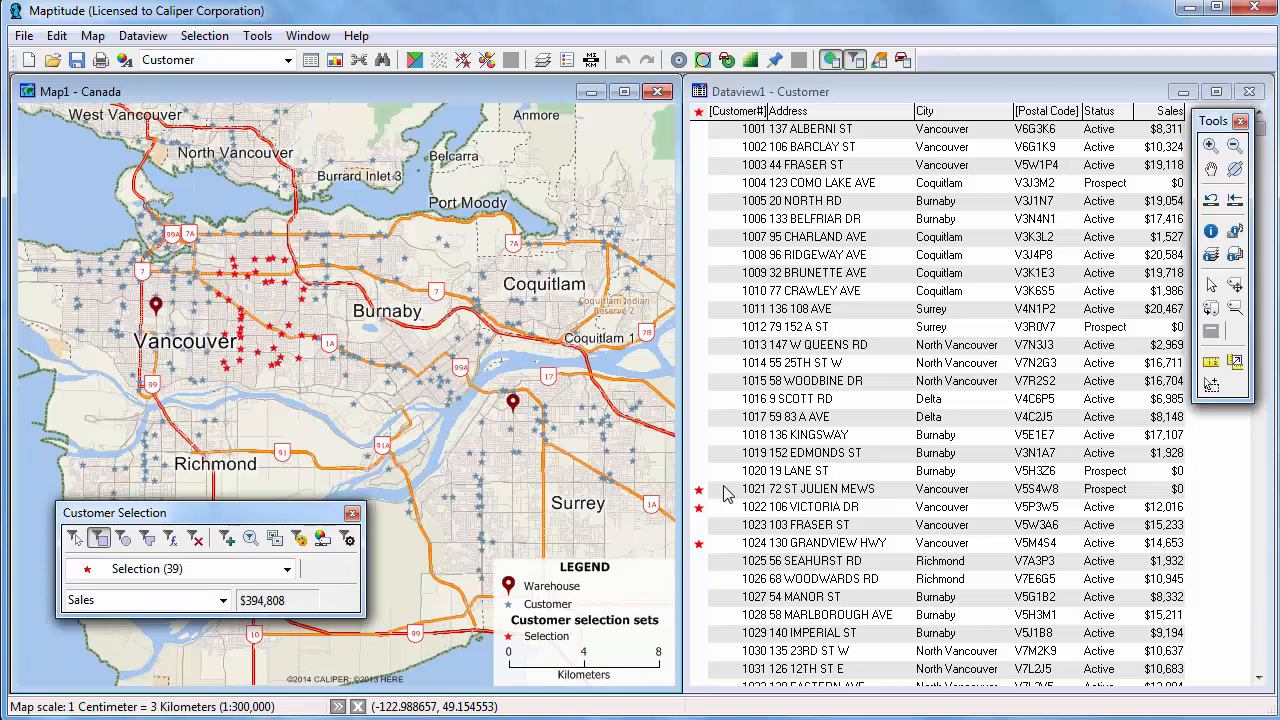
Remove three selected customers and add three unselected ones by toggling their rows in the data view.
{"action": "left_click", "coordinate": [700, 491]}
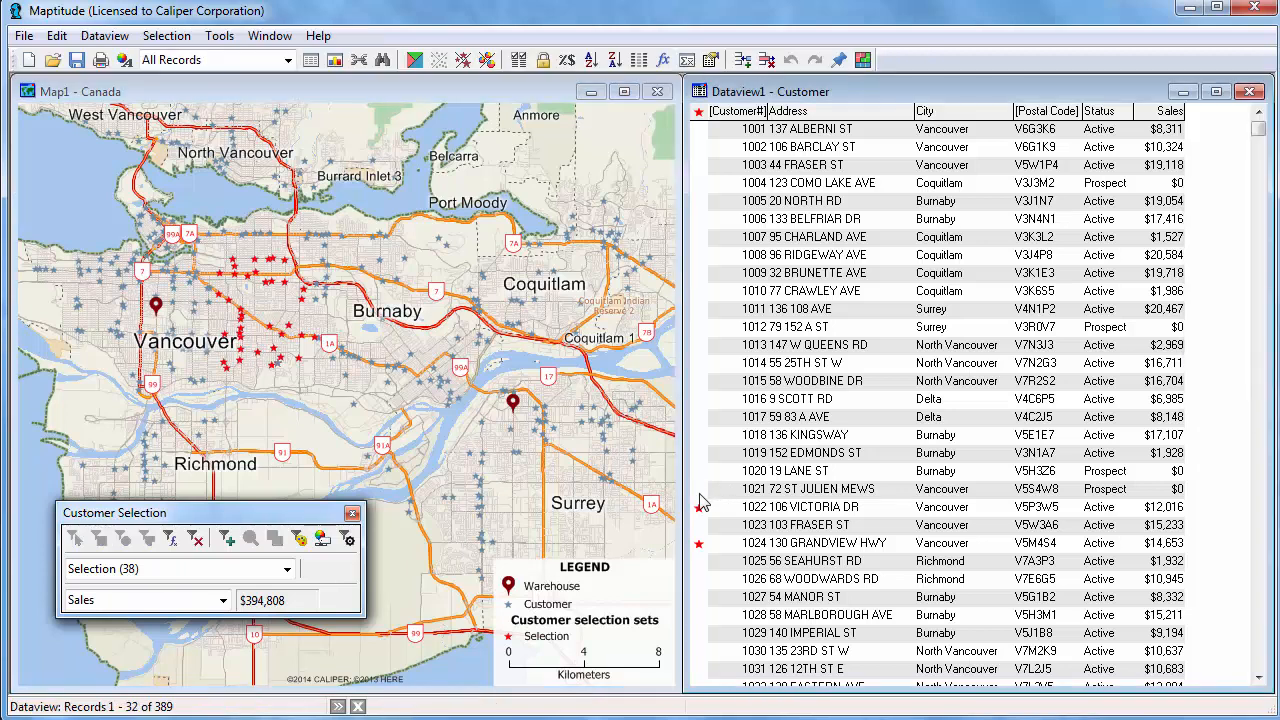
{"action": "left_click", "coordinate": [699, 507]}
{"action": "left_click", "coordinate": [699, 543]}
{"action": "left_click", "coordinate": [699, 597]}
{"action": "left_click", "coordinate": [699, 615]}
{"action": "left_click", "coordinate": [699, 633]}
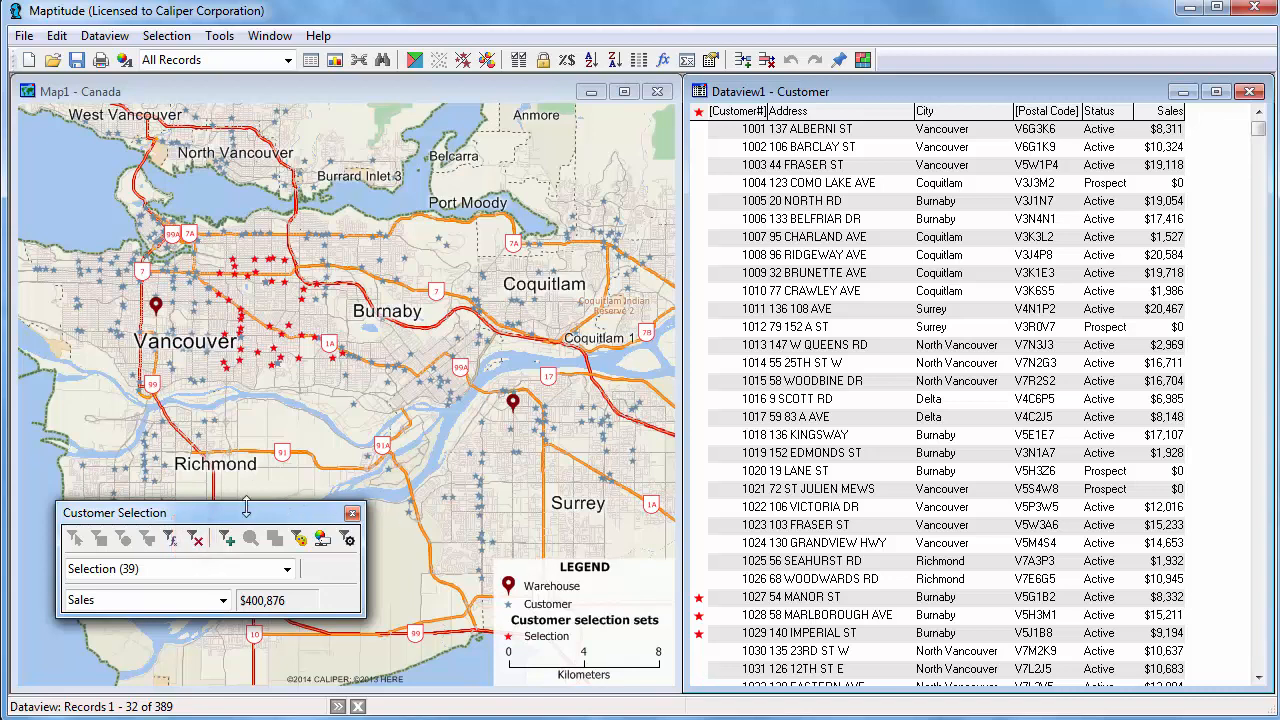
Clear the customer selection and return to the map.
{"action": "left_click", "coordinate": [198, 540]}
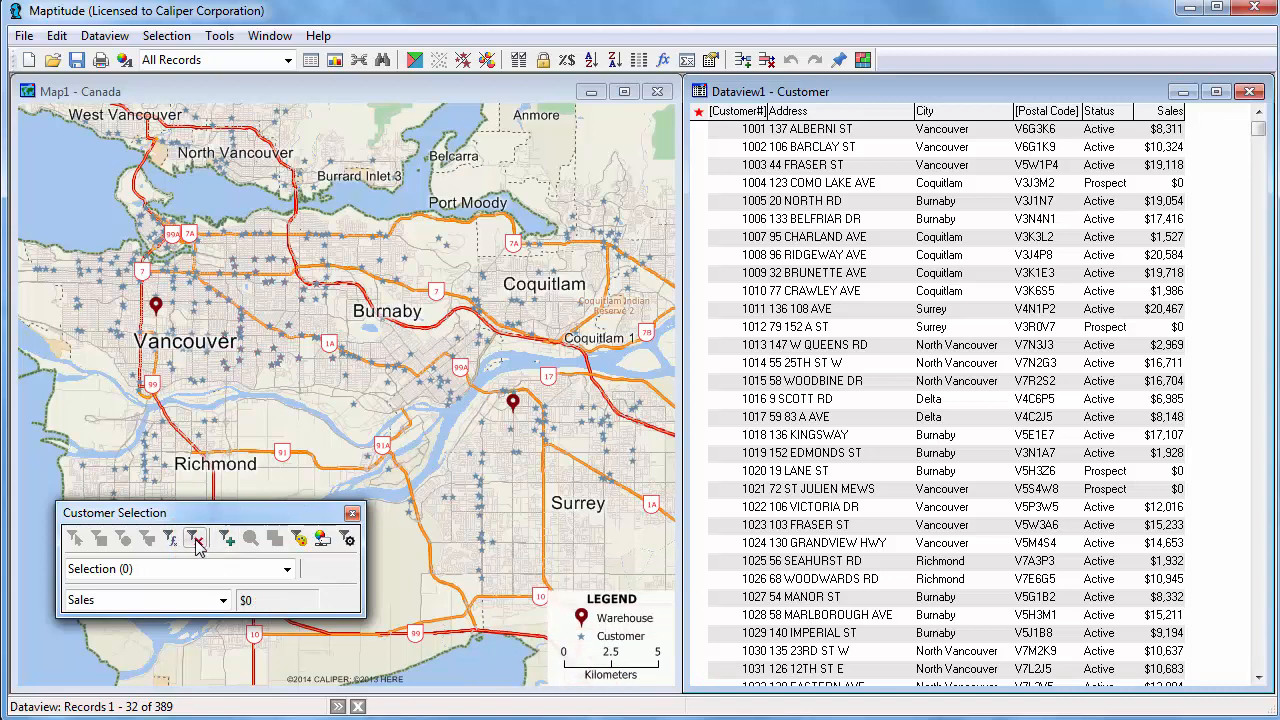
{"action": "left_click", "coordinate": [302, 446]}
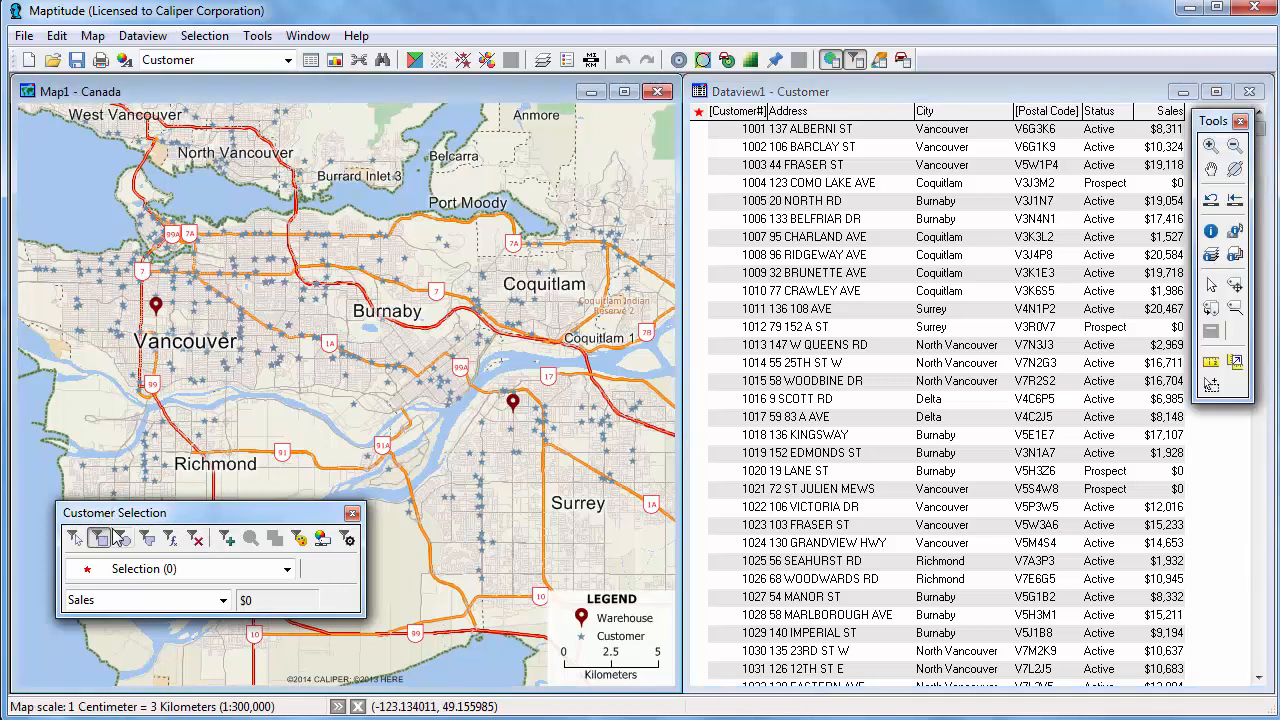
Select customers inside a circle drawn around the Vancouver warehouse.
{"action": "left_click", "coordinate": [123, 540]}
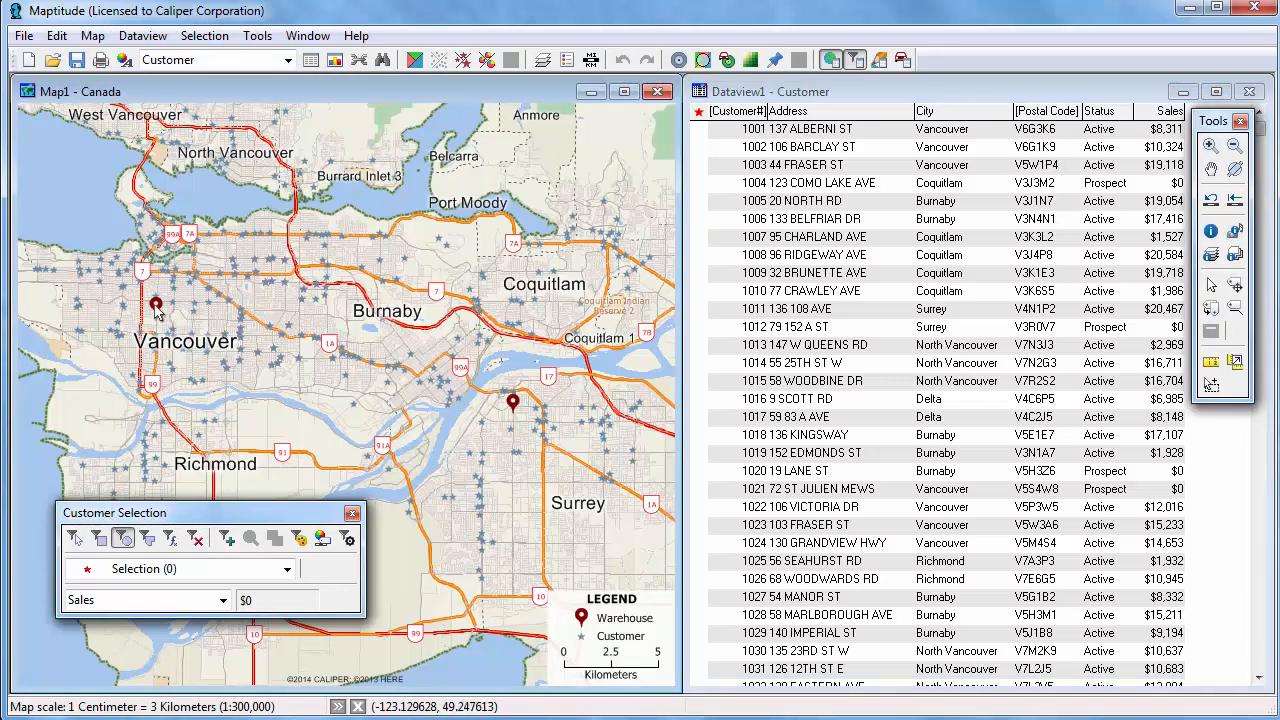
{"action": "left_click_drag", "start_coordinate": [156, 305], "coordinate": [202, 348]}
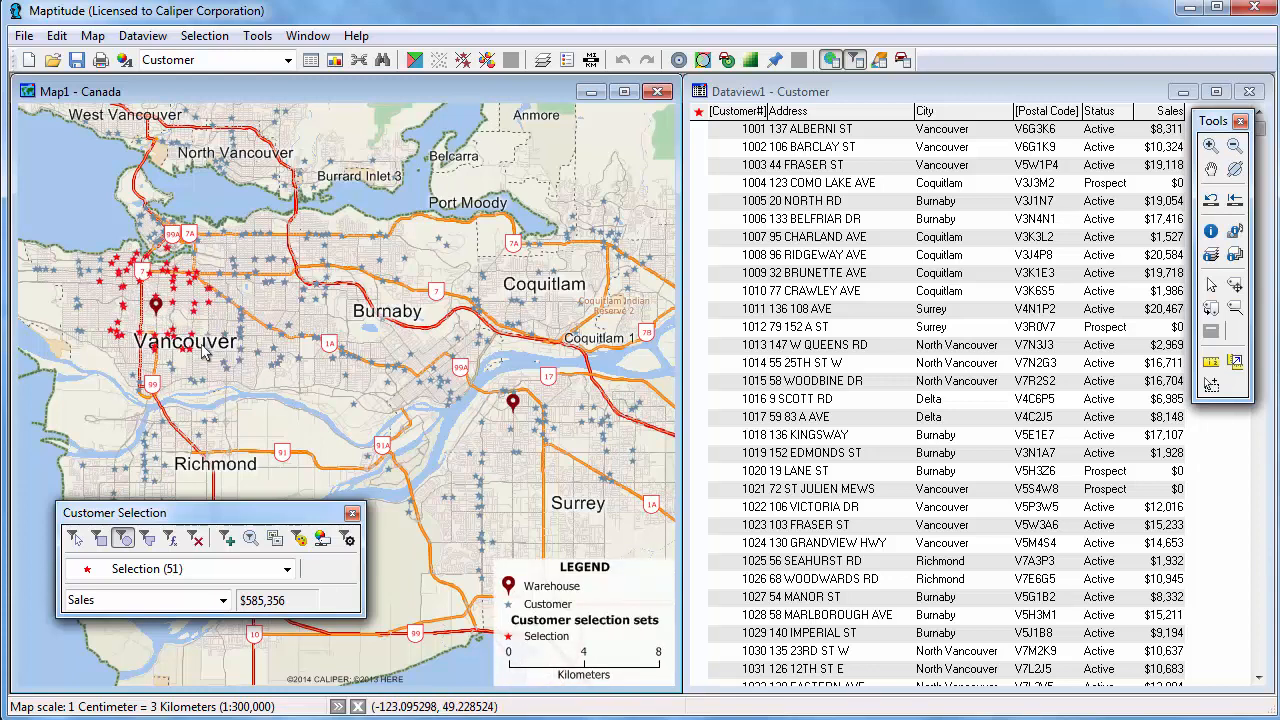
Select customers within a 10 Kilometers radius of the Vancouver warehouse.
{"action": "left_click", "coordinate": [157, 310]}
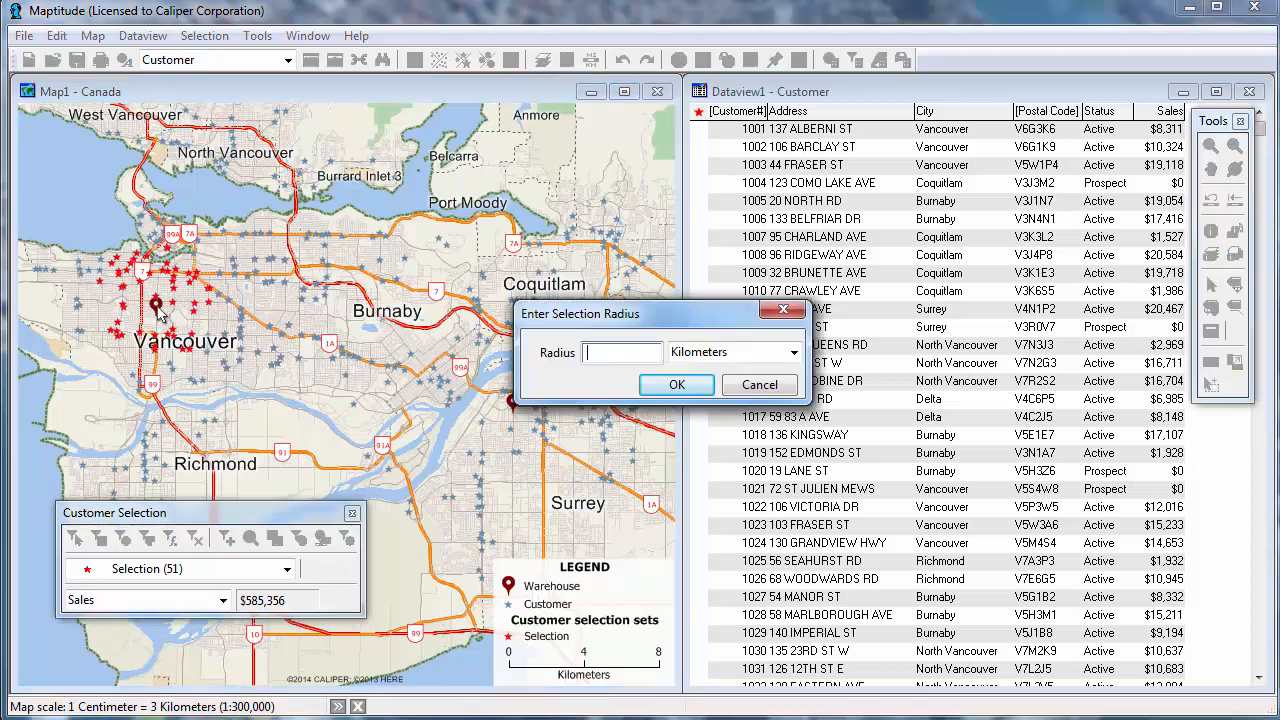
{"action": "type", "text": "10"}
{"action": "left_click", "coordinate": [674, 386]}
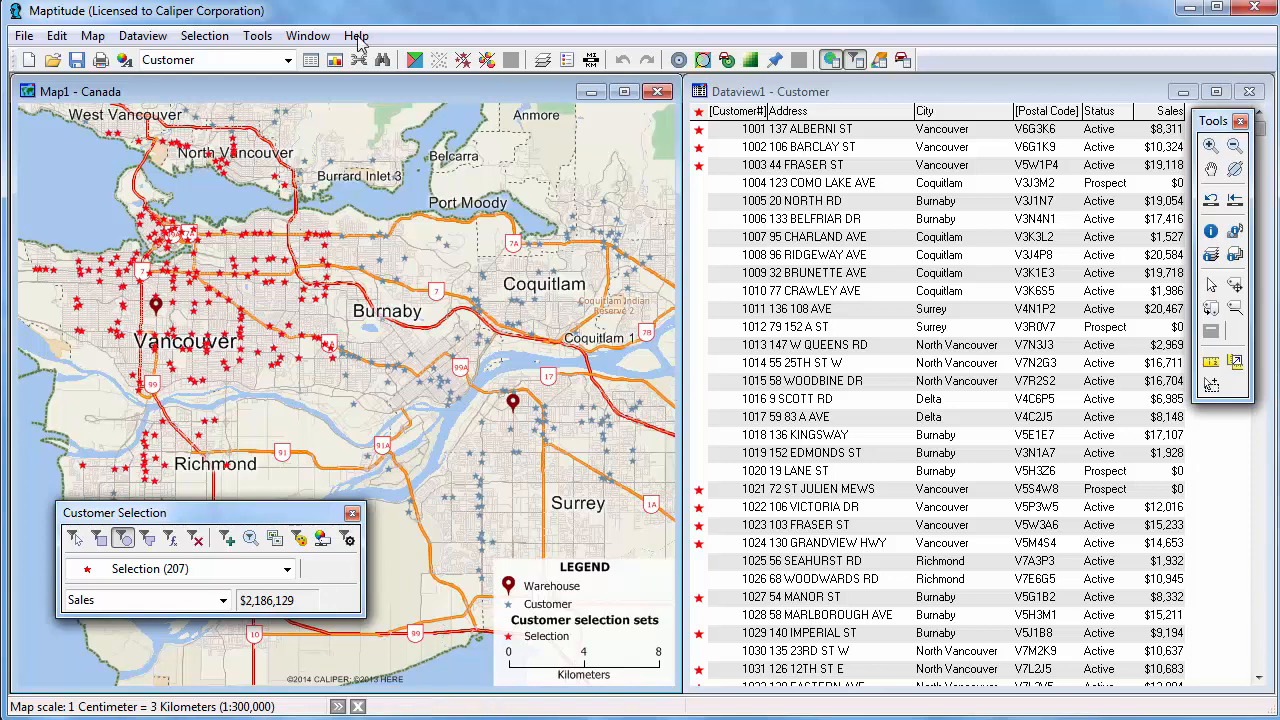
Select by Location the customers within 10 Kilometers of Warehouse layer features, creating a new Selection set.
{"action": "left_click", "coordinate": [204, 35]}
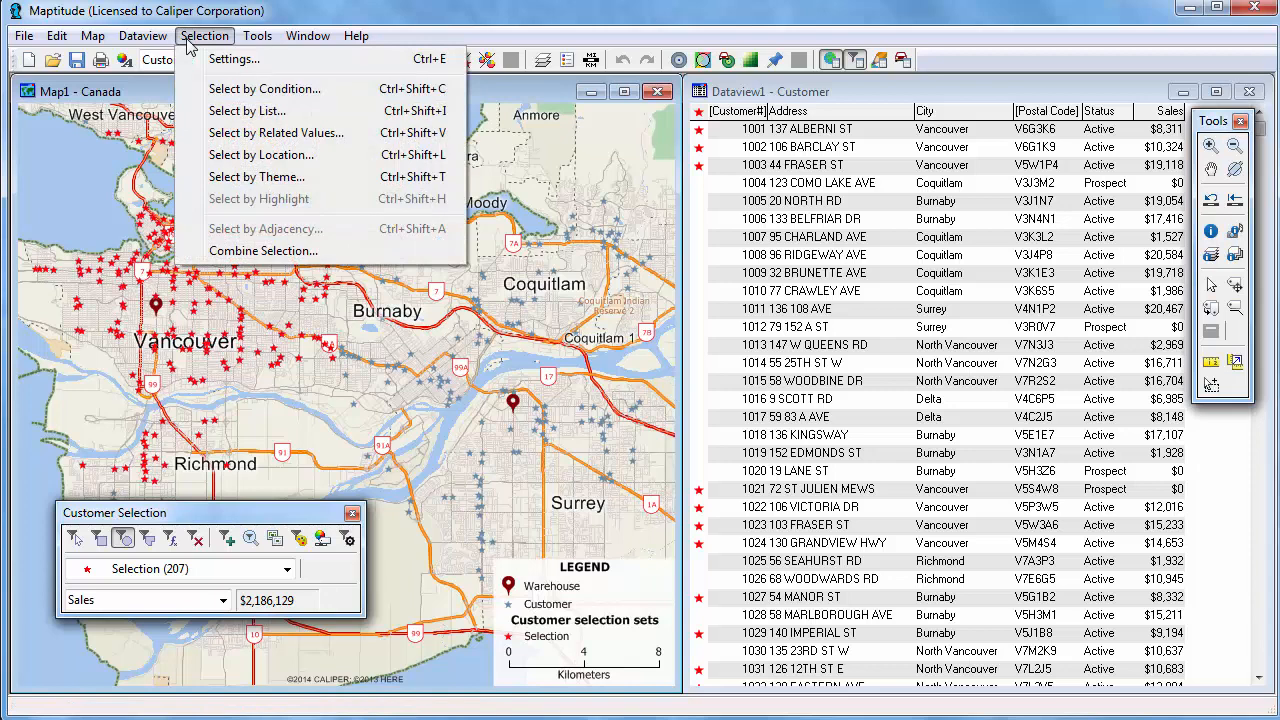
{"action": "left_click", "coordinate": [260, 158]}
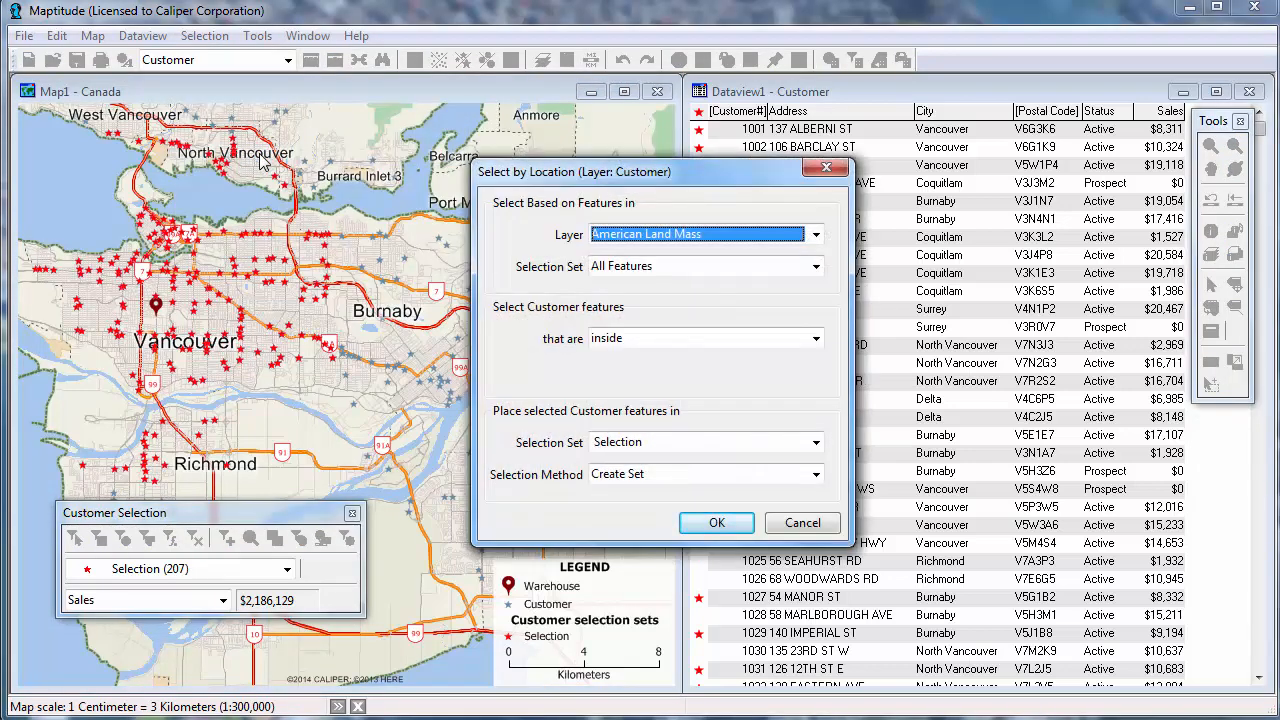
{"action": "left_click", "coordinate": [713, 235]}
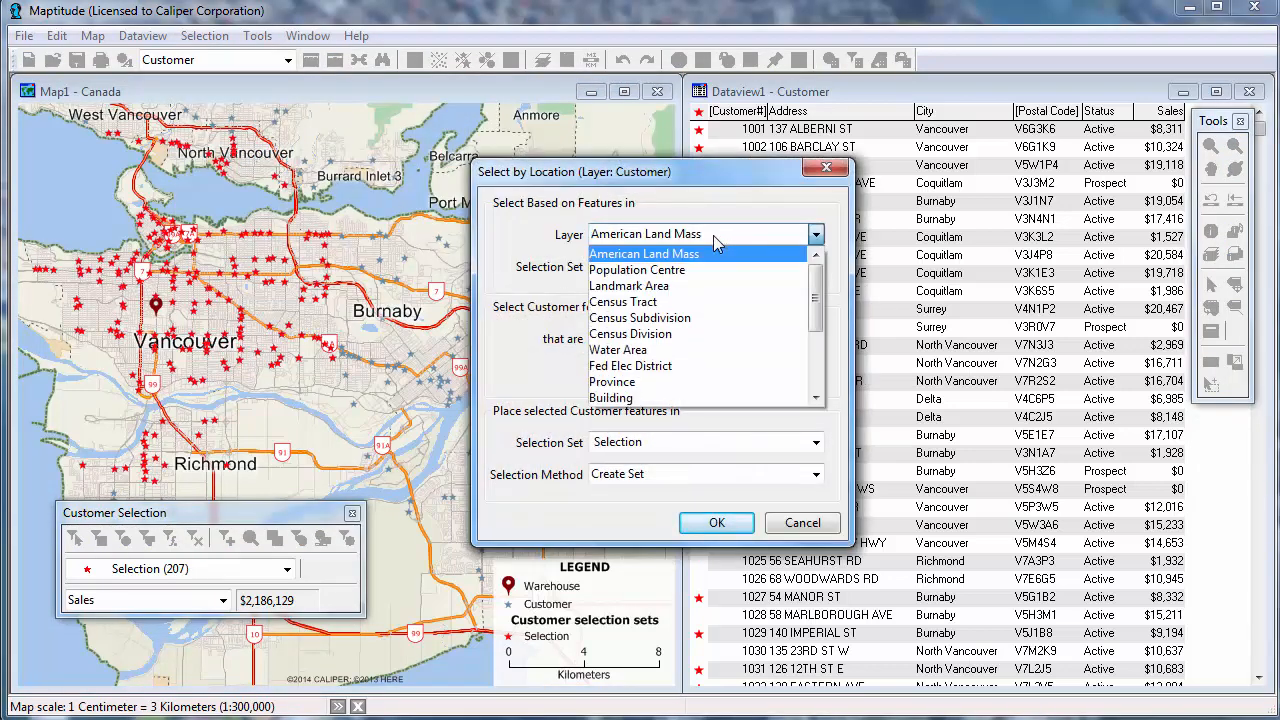
{"action": "scroll", "coordinate": [694, 300], "scroll_direction": "down", "scroll_amount": 3}
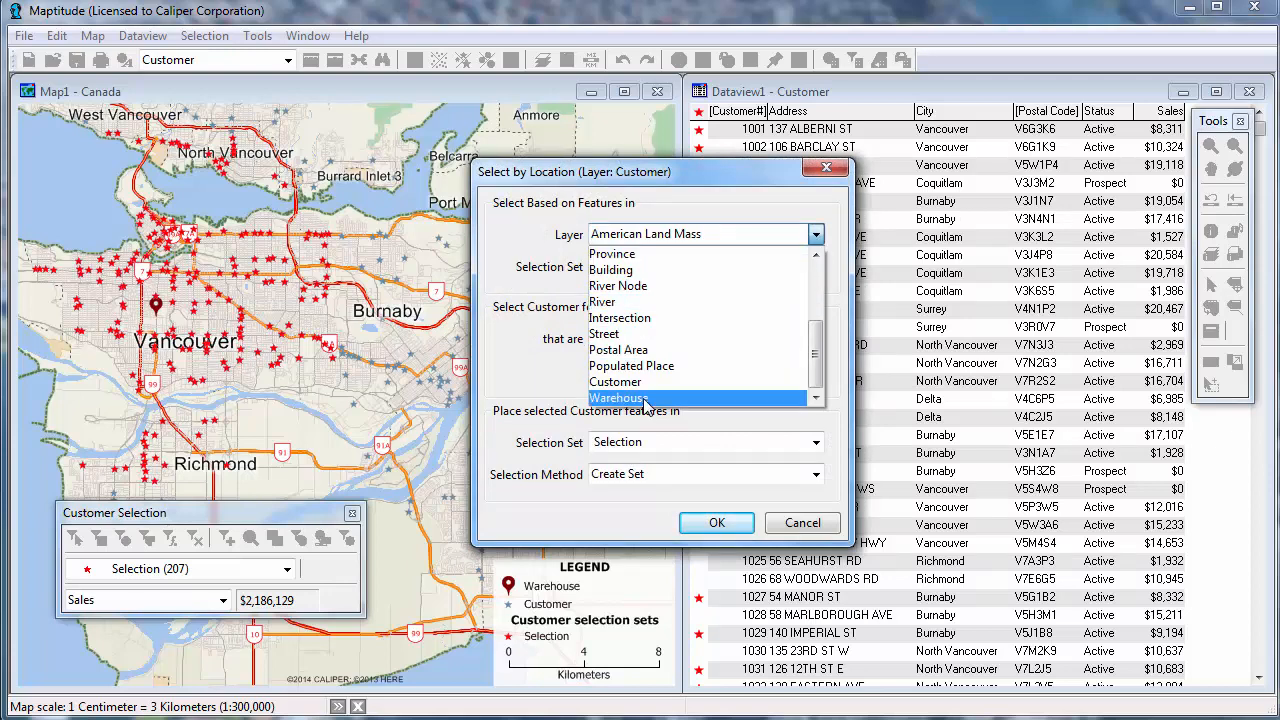
{"action": "left_click", "coordinate": [645, 399]}
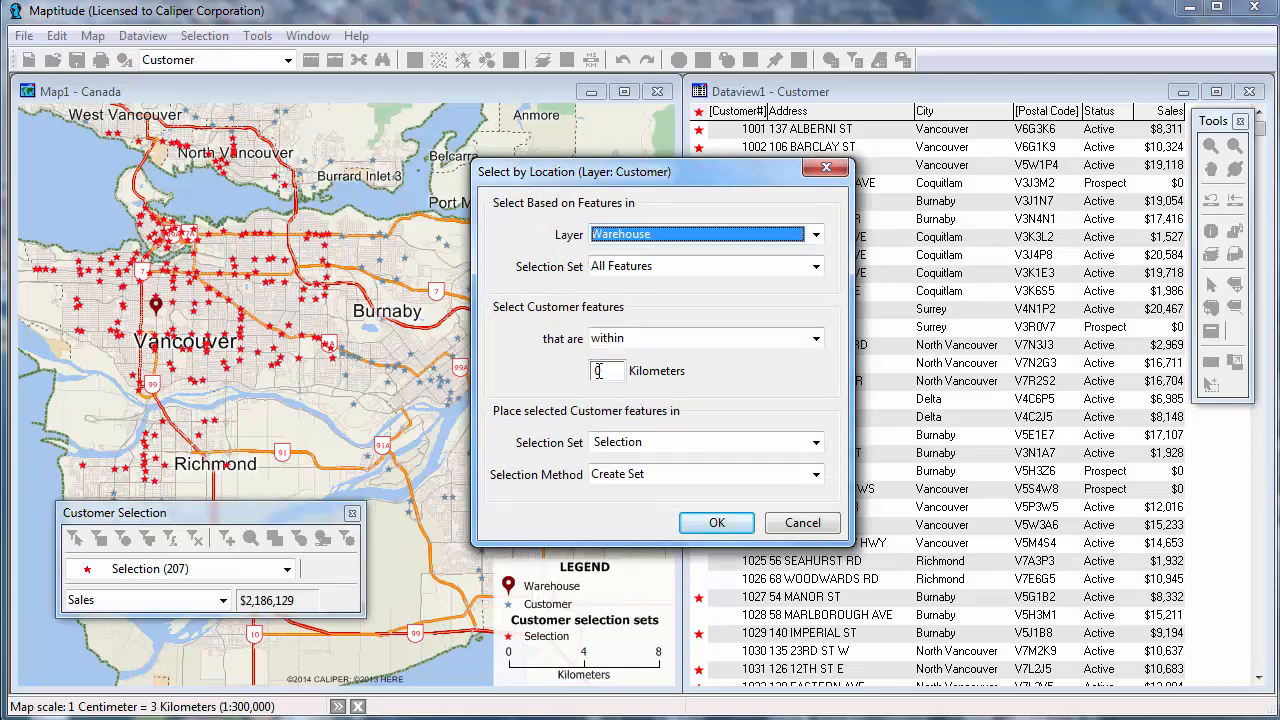
{"action": "left_click", "coordinate": [598, 371]}
{"action": "type", "text": "2"}
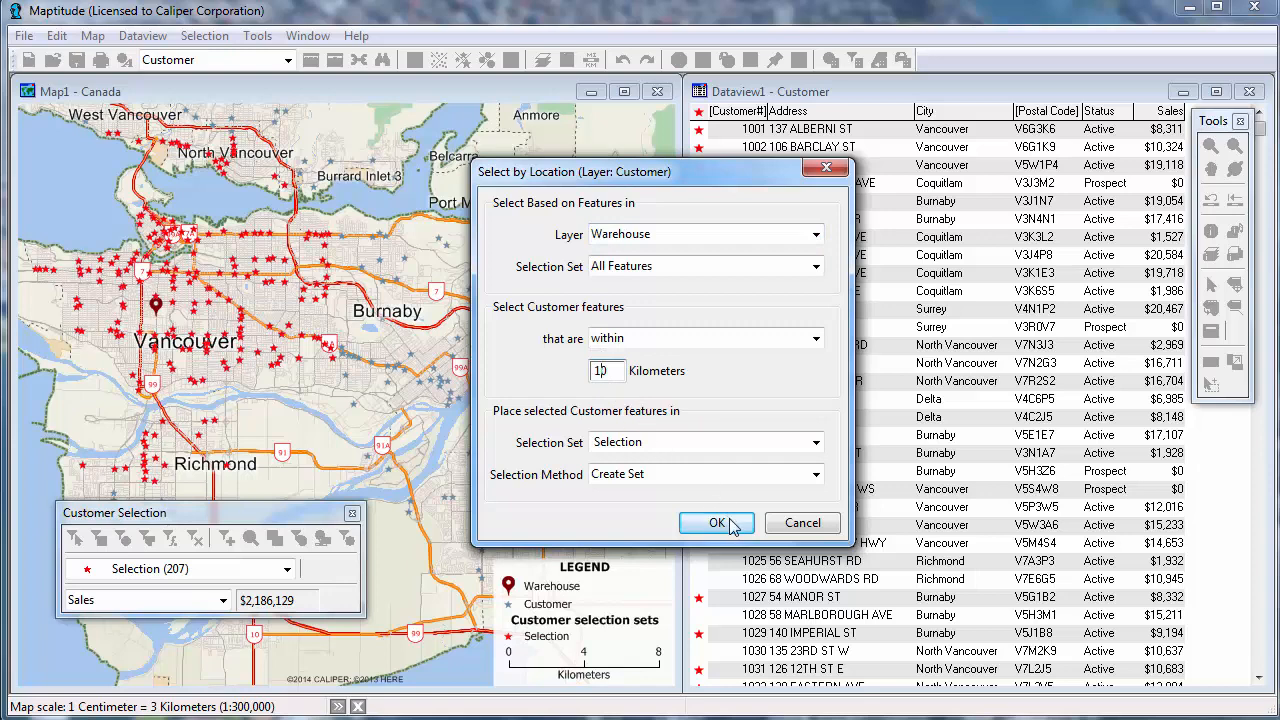
{"action": "left_click", "coordinate": [717, 523]}
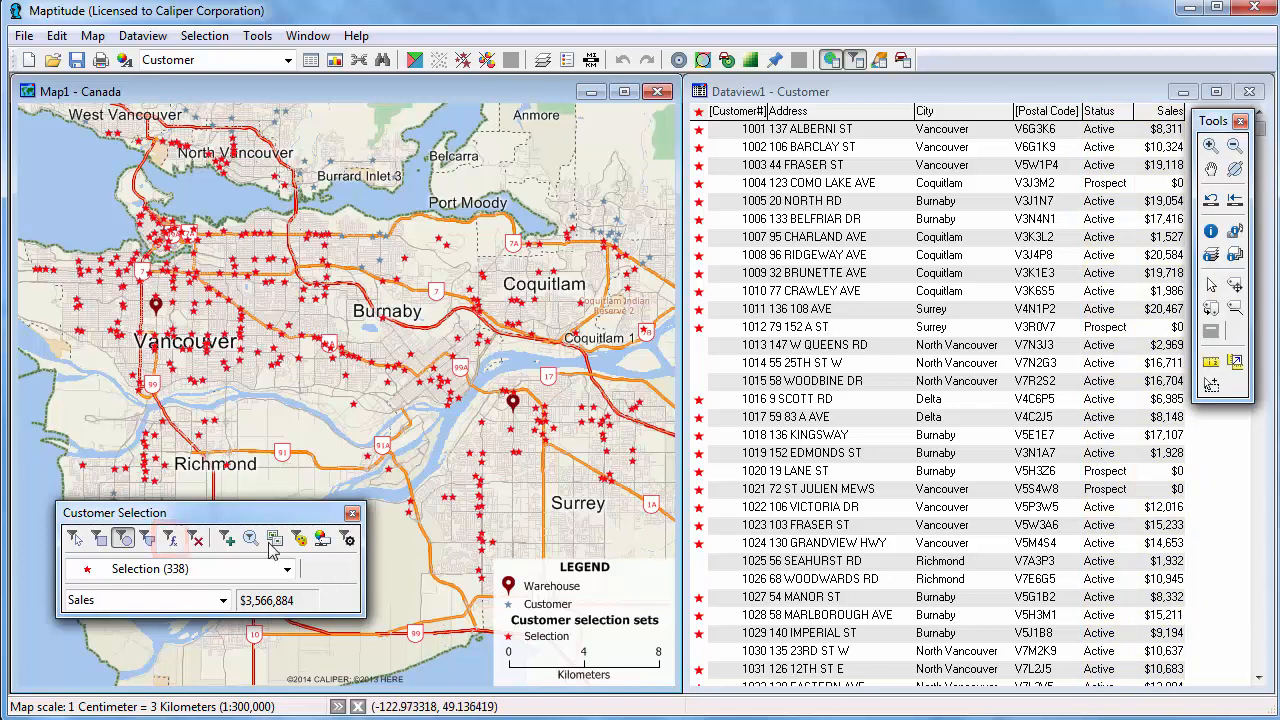
Open Select by Condition and build the condition Status = "Active".
{"action": "left_click", "coordinate": [169, 540]}
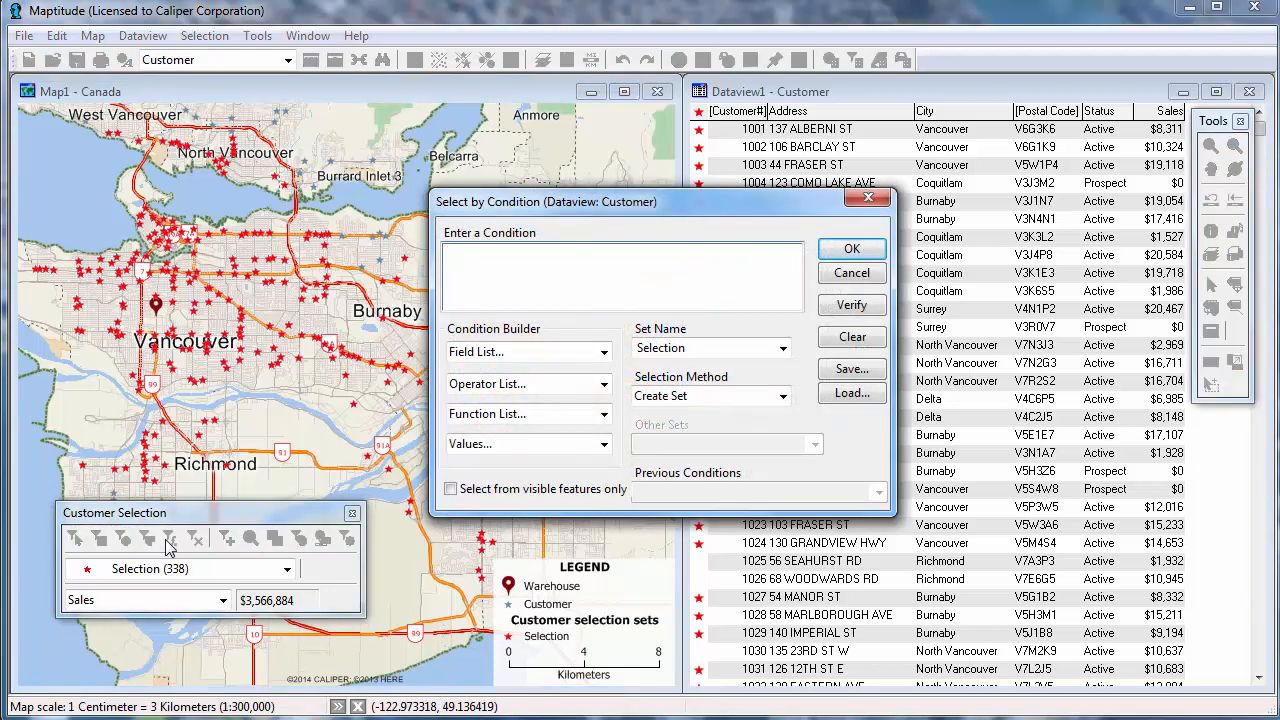
{"action": "left_click", "coordinate": [481, 359]}
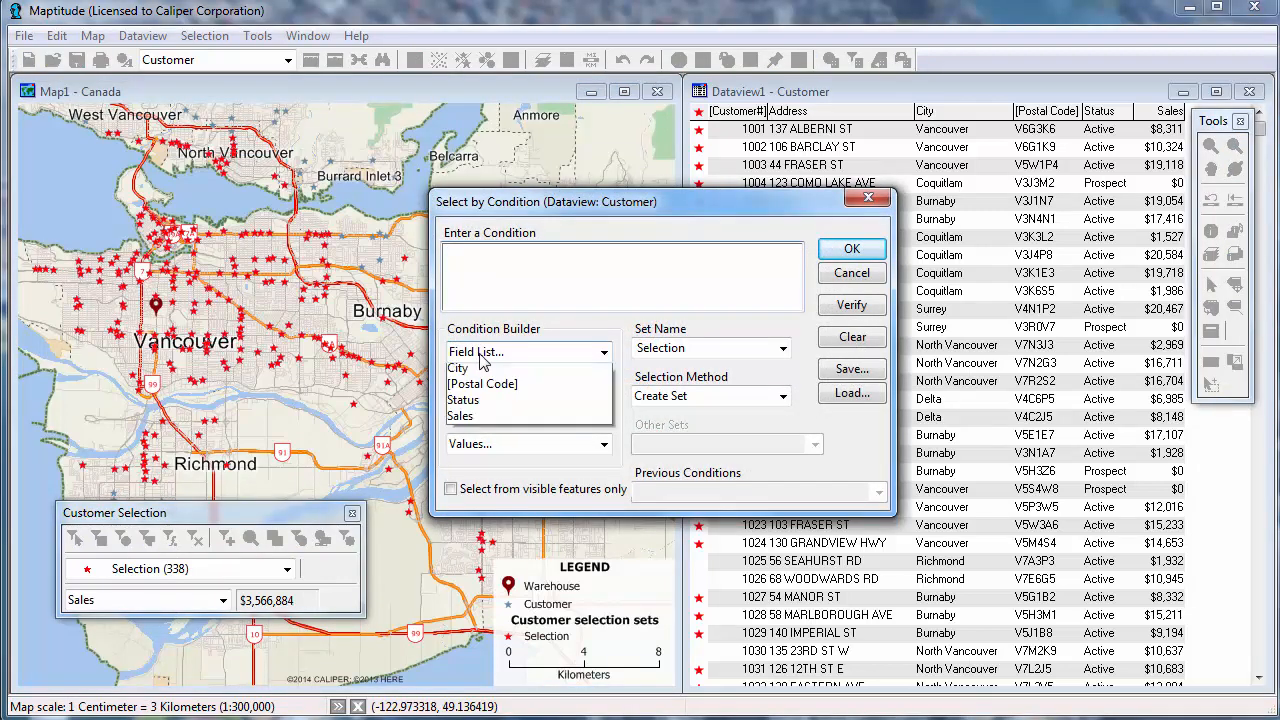
{"action": "left_click", "coordinate": [498, 499]}
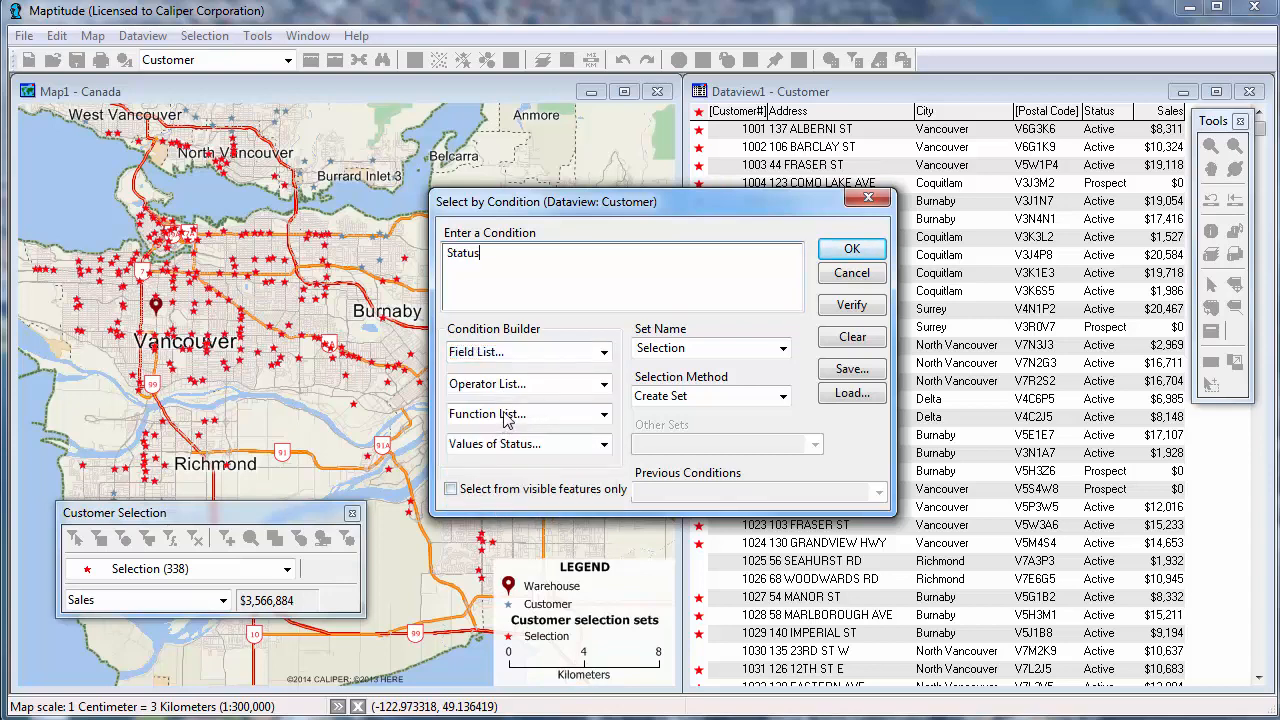
{"action": "left_click", "coordinate": [509, 390]}
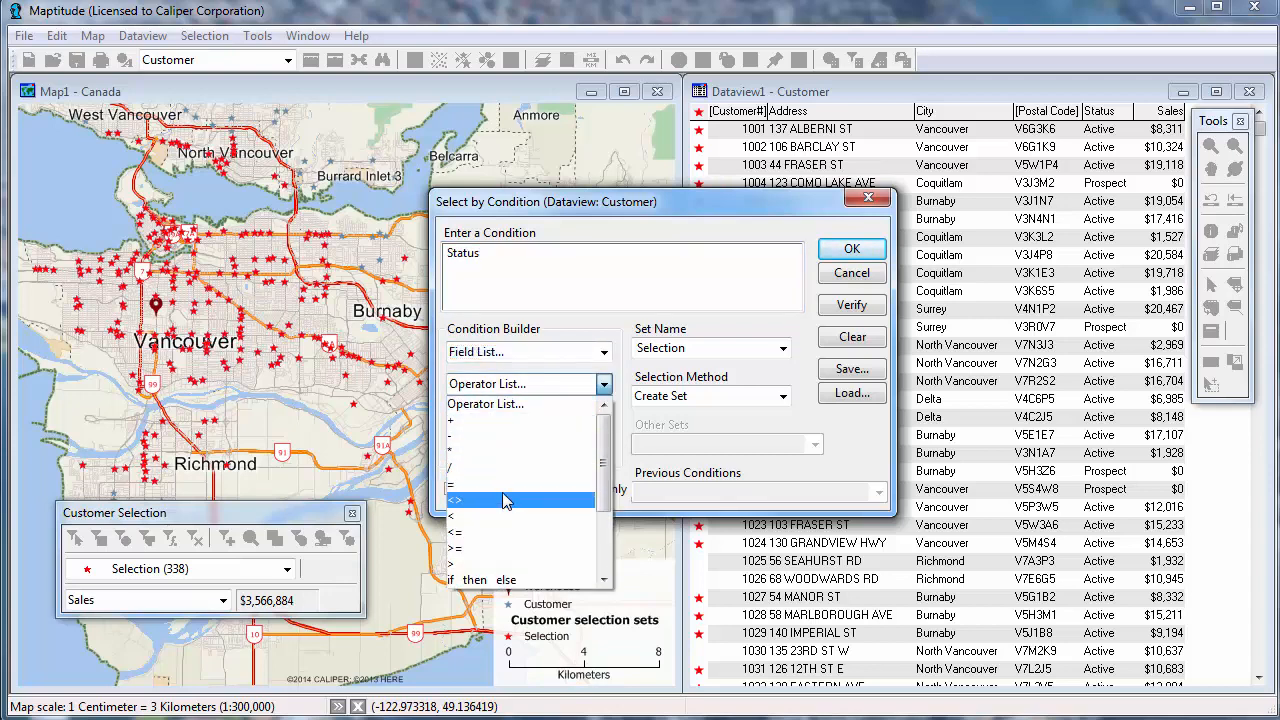
{"action": "left_click", "coordinate": [505, 487]}
{"action": "left_click", "coordinate": [507, 447]}
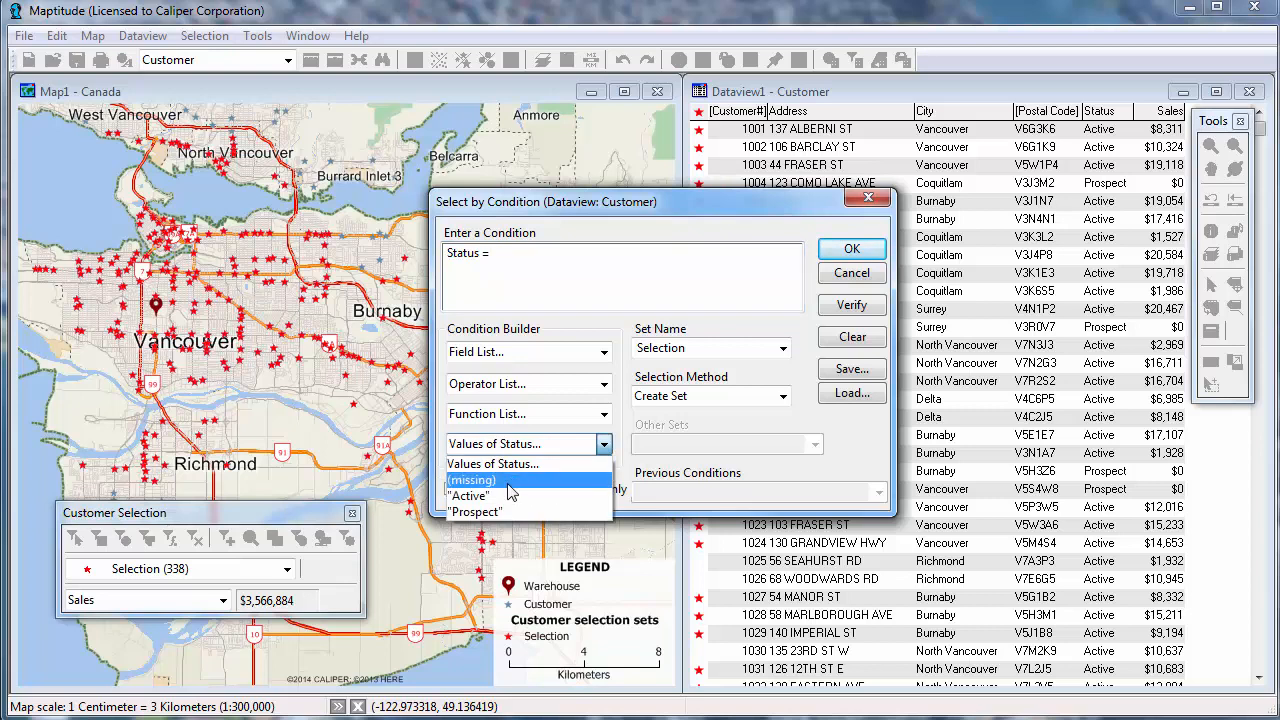
{"action": "left_click", "coordinate": [507, 474]}
Complete the condition as Status = "Active" and Sales > 10000.
{"action": "left_click", "coordinate": [510, 385]}
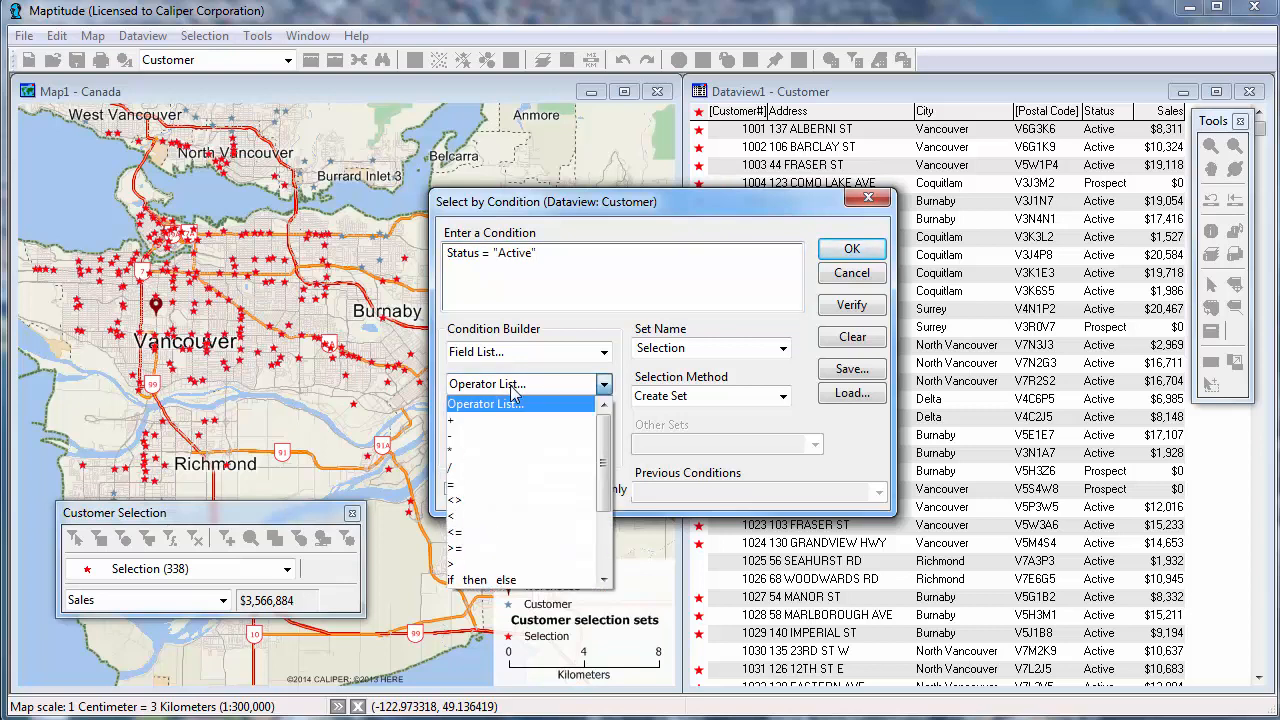
{"action": "scroll", "coordinate": [540, 540], "scroll_direction": "down", "scroll_amount": 3}
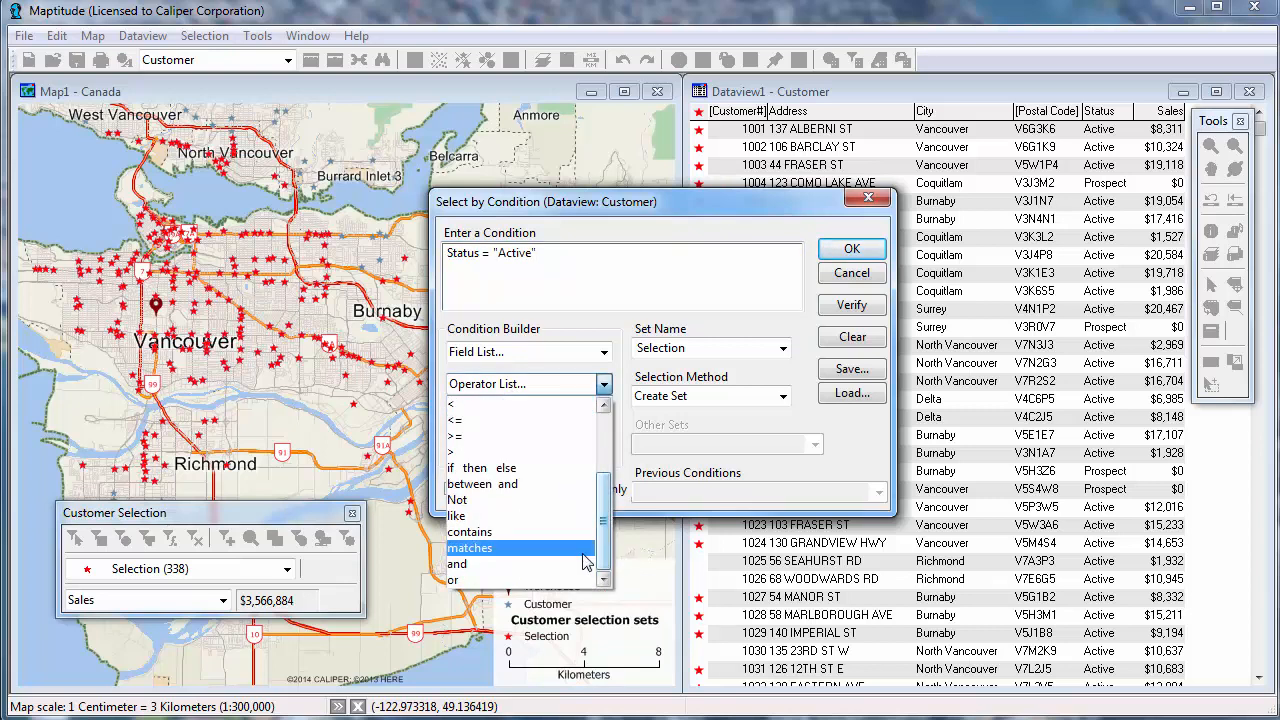
{"action": "left_click", "coordinate": [543, 566]}
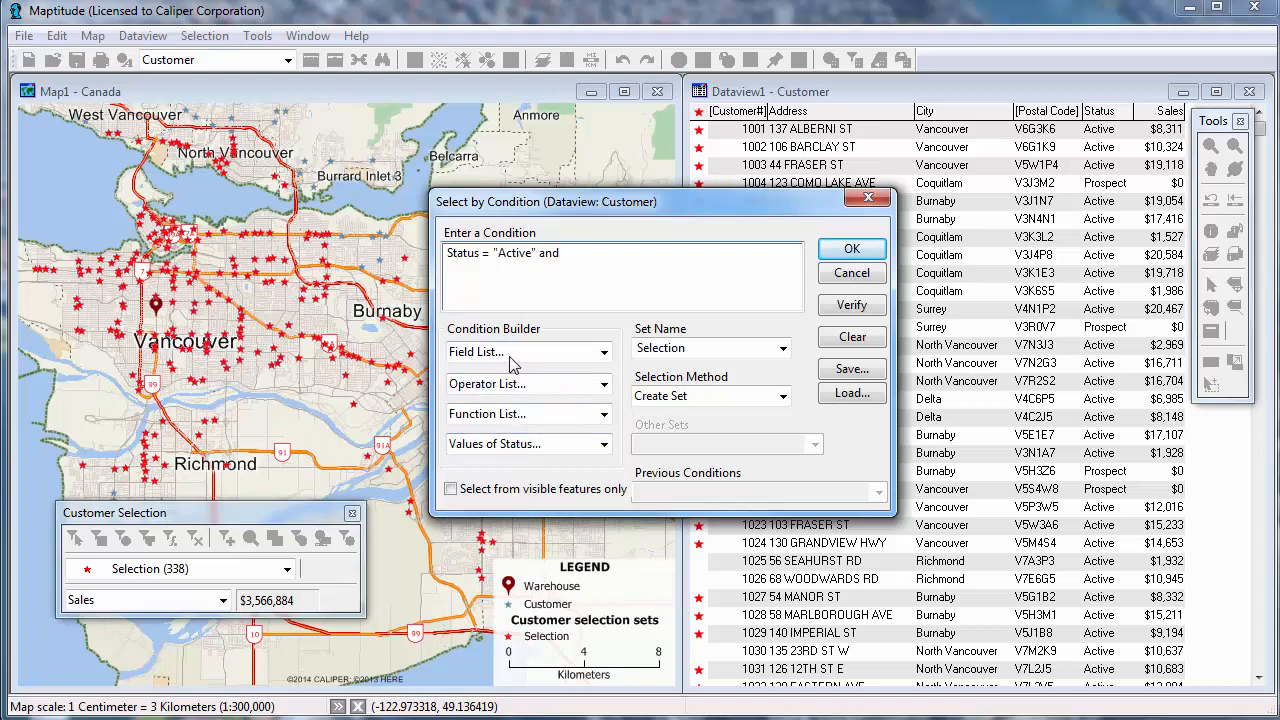
{"action": "left_click", "coordinate": [512, 358]}
{"action": "left_click", "coordinate": [518, 515]}
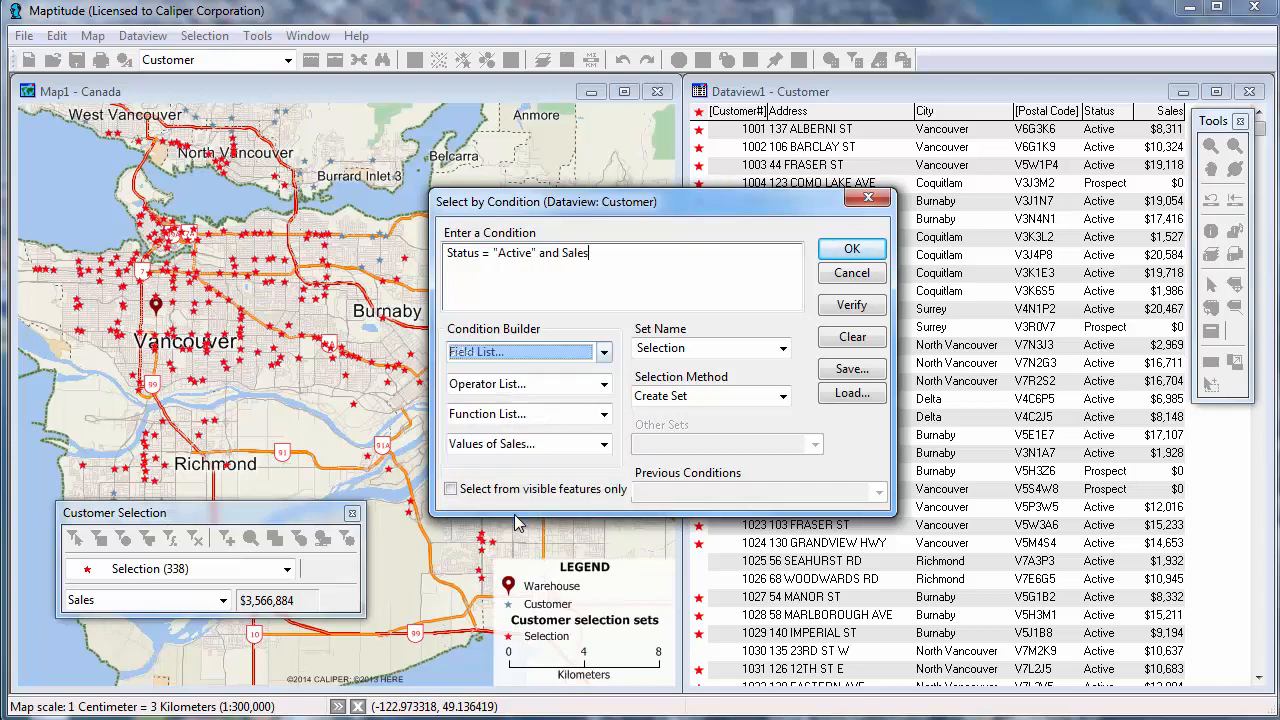
{"action": "left_click", "coordinate": [512, 390]}
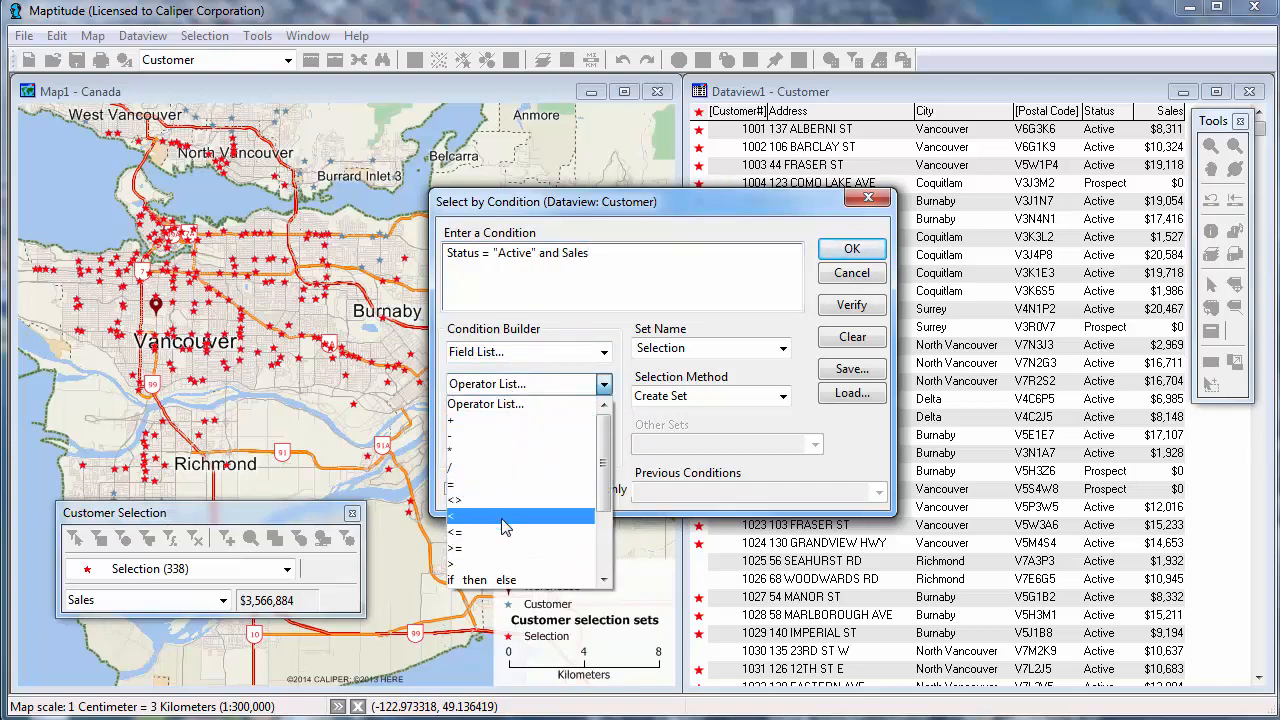
{"action": "left_click", "coordinate": [506, 564]}
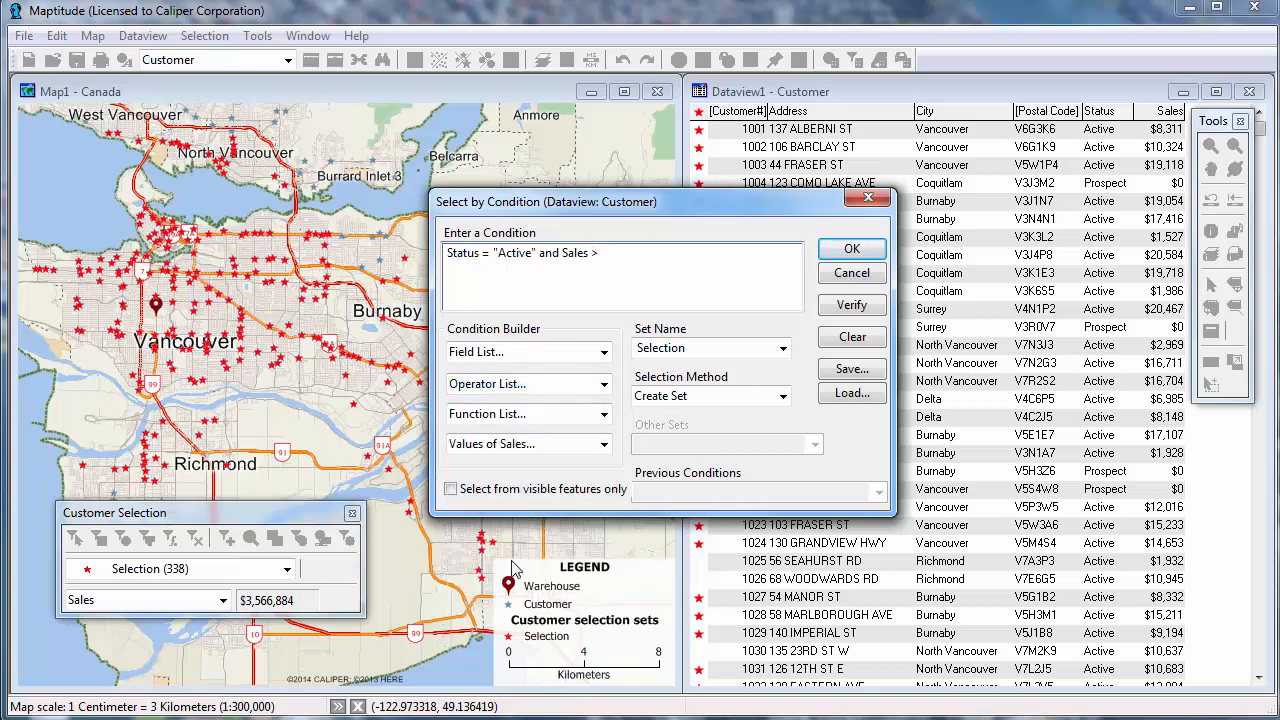
{"action": "type", "text": "10000"}
Name the new selection set High Volume Active and run the condition selection.
{"action": "left_click", "coordinate": [662, 349]}
{"action": "type", "text": "High Volume Active"}
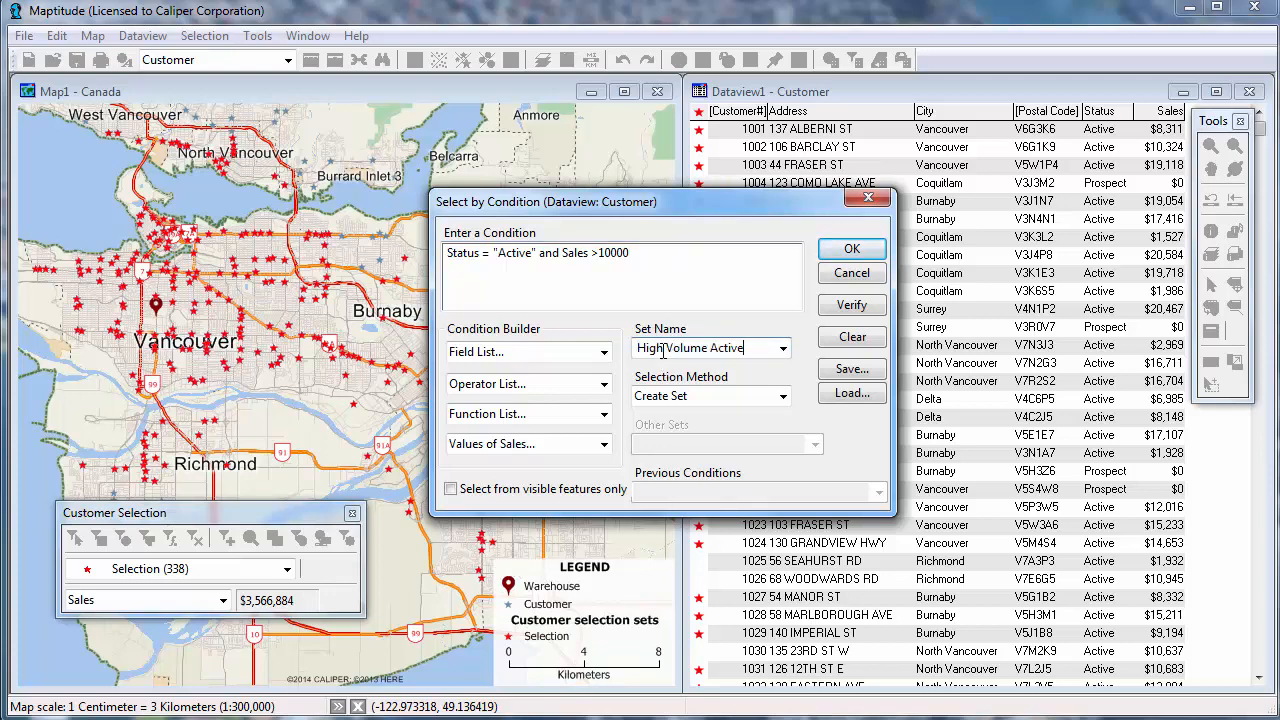
{"action": "left_click", "coordinate": [855, 252]}
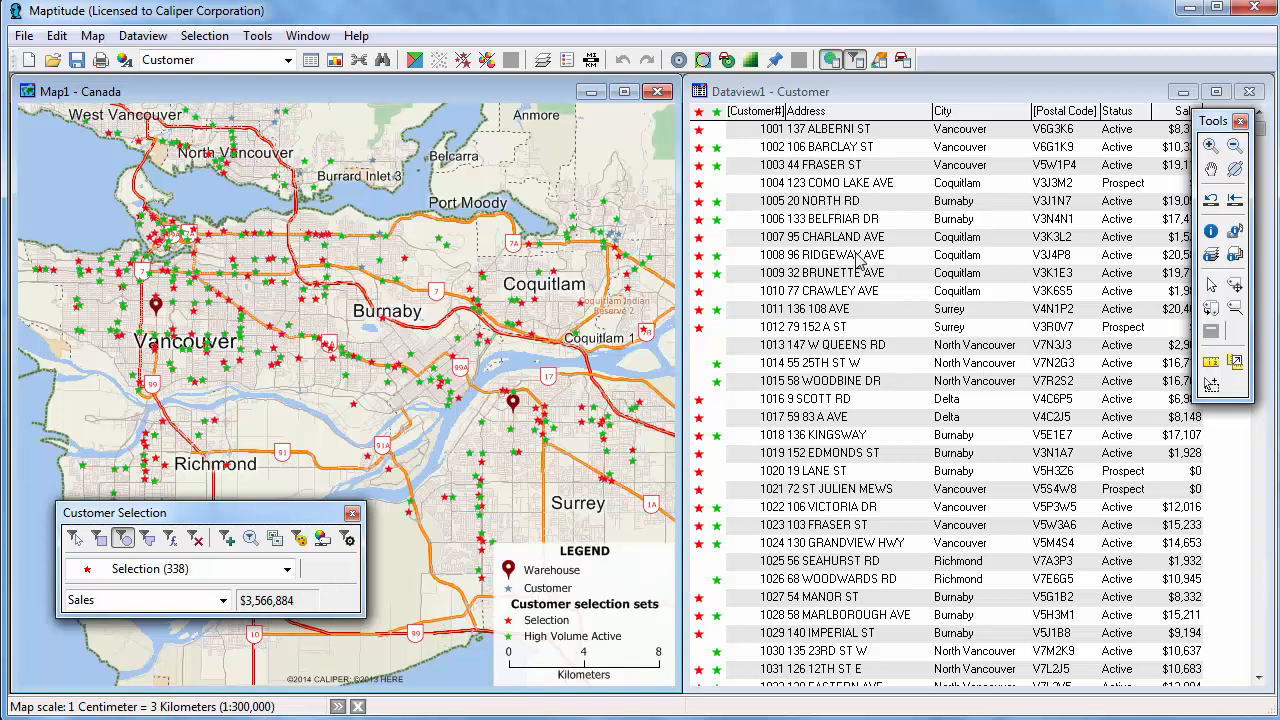
Combine the Selection and High Volume Active sets into a new set by choosing features in both.
{"action": "left_click", "coordinate": [204, 38]}
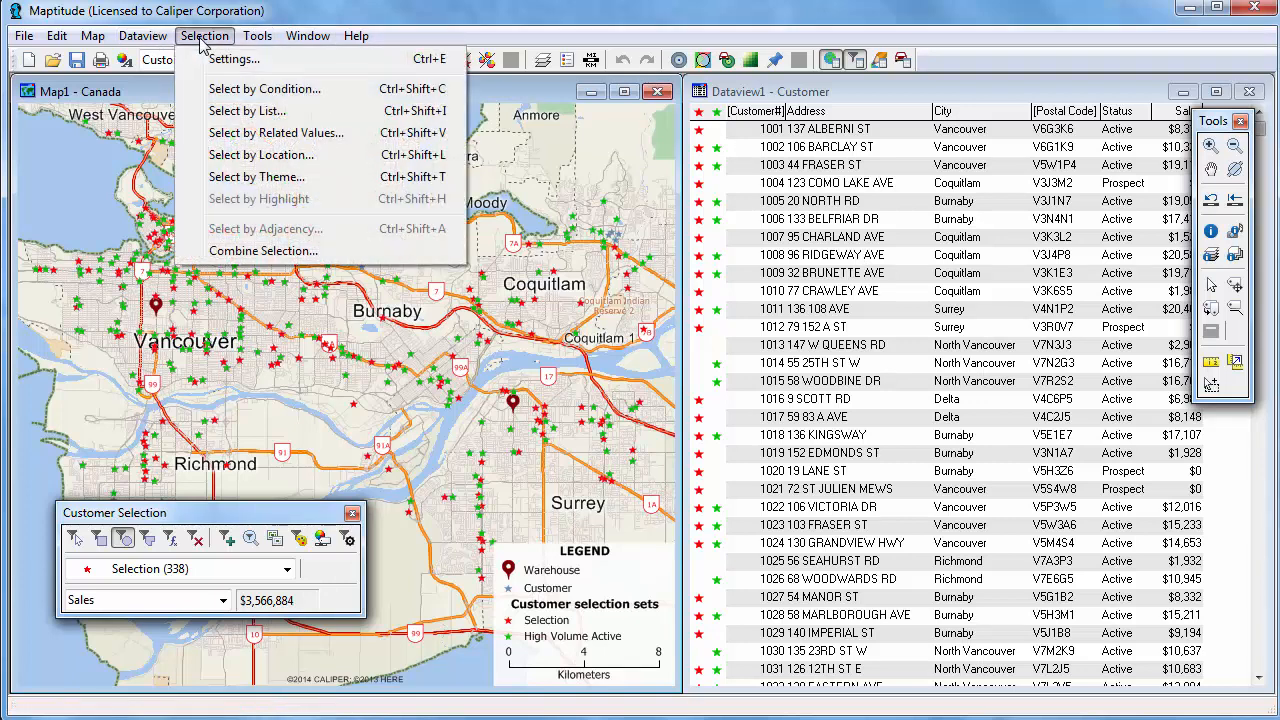
{"action": "left_click", "coordinate": [259, 251]}
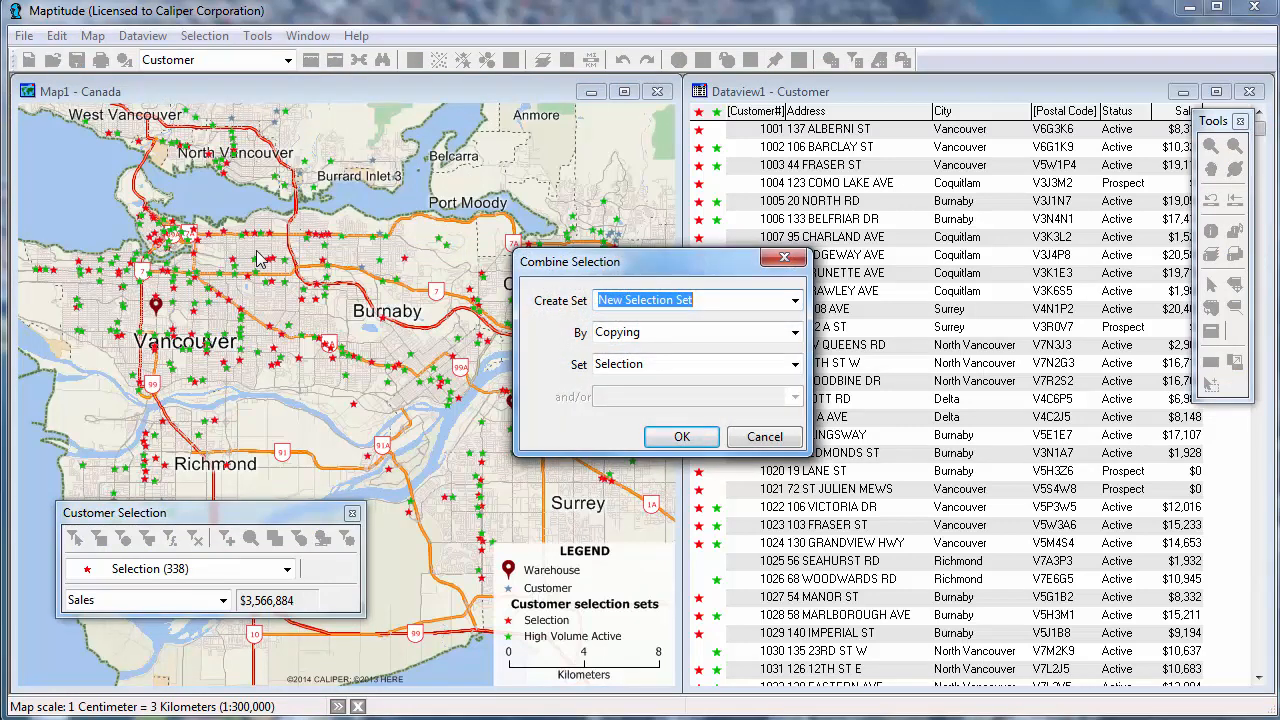
{"action": "left_click", "coordinate": [650, 336]}
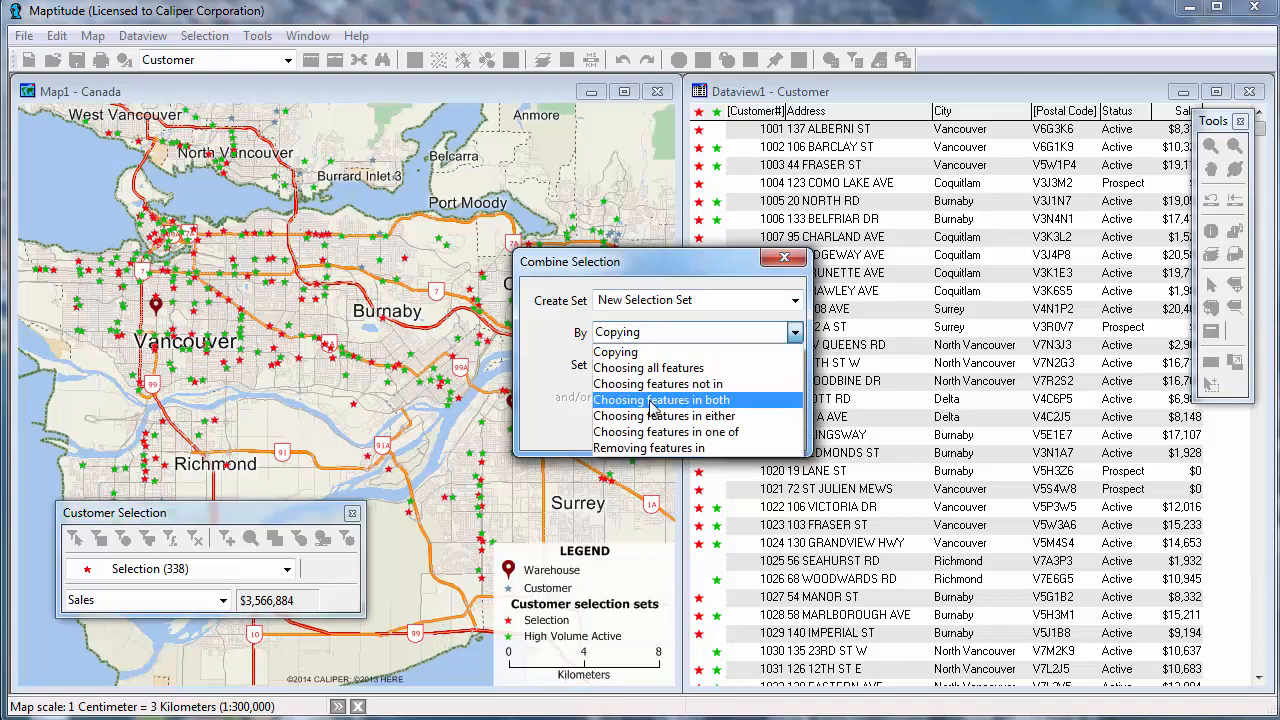
{"action": "left_click", "coordinate": [655, 400]}
{"action": "left_click", "coordinate": [677, 437]}
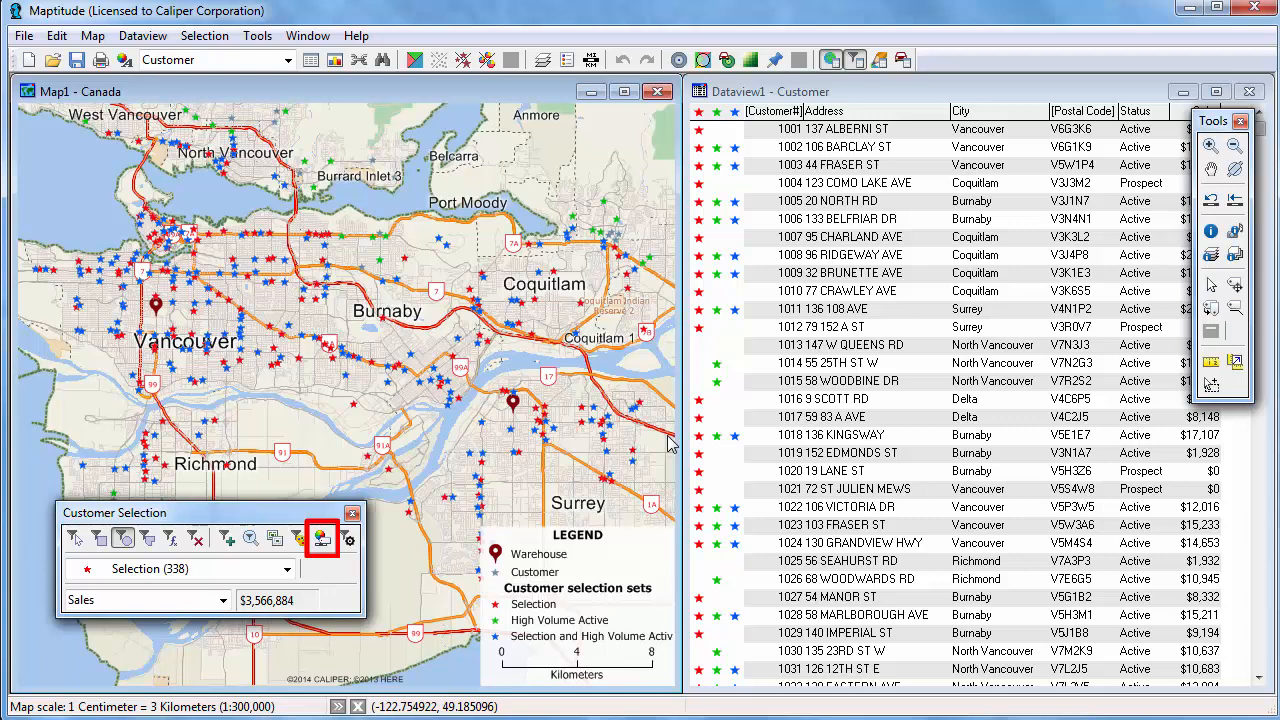
Hide the Customer layer, Selection and High Volume Active sets so only the combined set displays.
{"action": "left_click", "coordinate": [323, 539]}
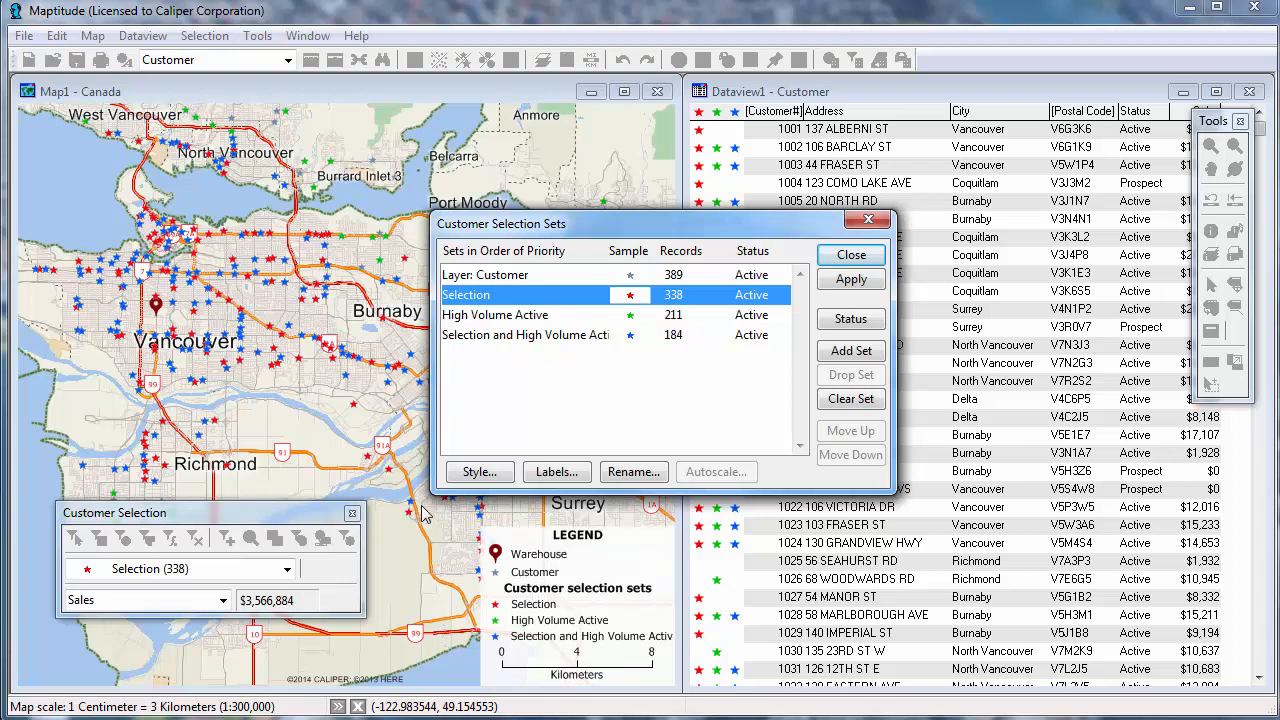
{"action": "left_click", "coordinate": [730, 276]}
{"action": "left_click", "coordinate": [728, 296], "text": "shift"}
{"action": "left_click", "coordinate": [728, 314], "text": "shift"}
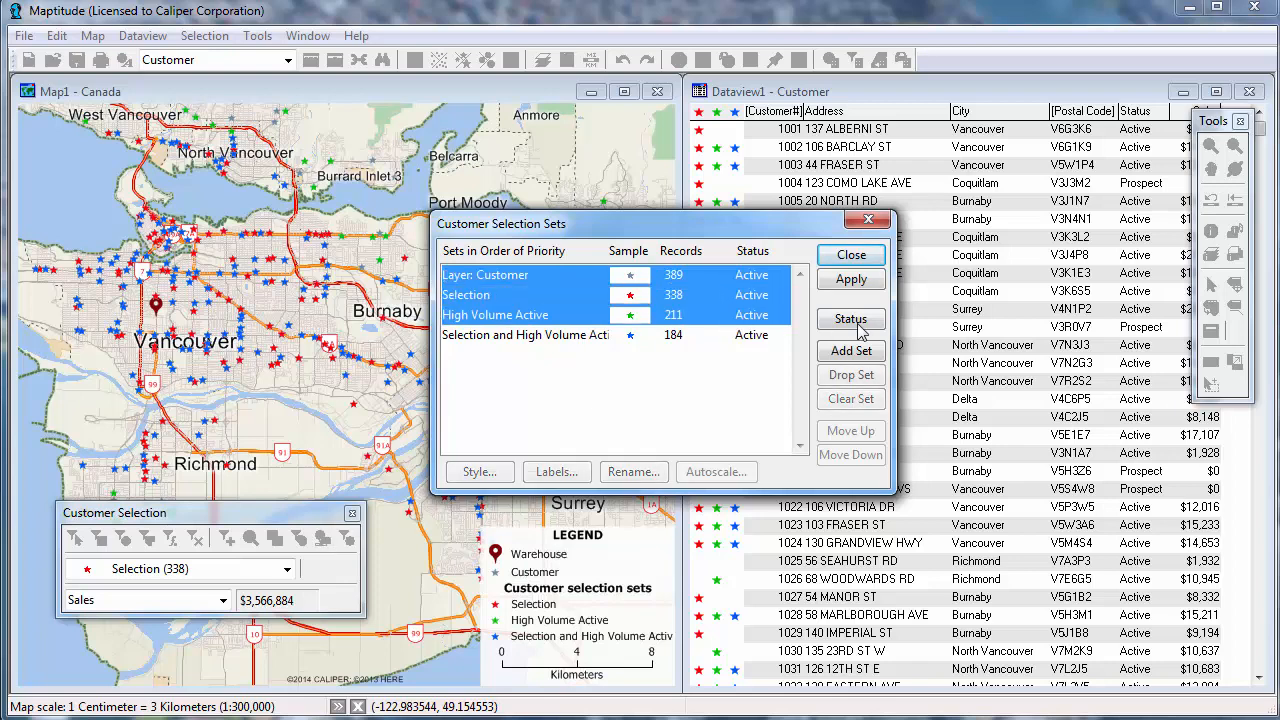
{"action": "left_click", "coordinate": [860, 320]}
{"action": "left_click", "coordinate": [849, 256]}
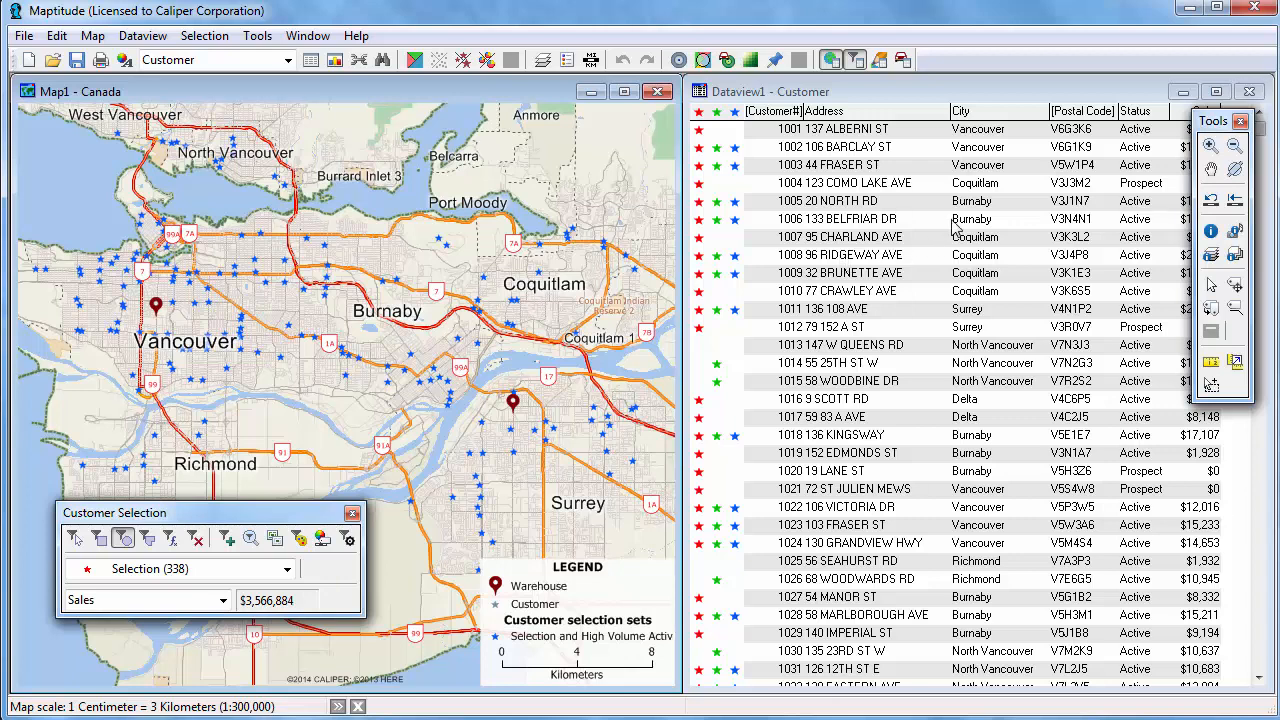
Show the Selection and High Volume Active records in the dataview and compute their statistics.
{"action": "left_click", "coordinate": [877, 93]}
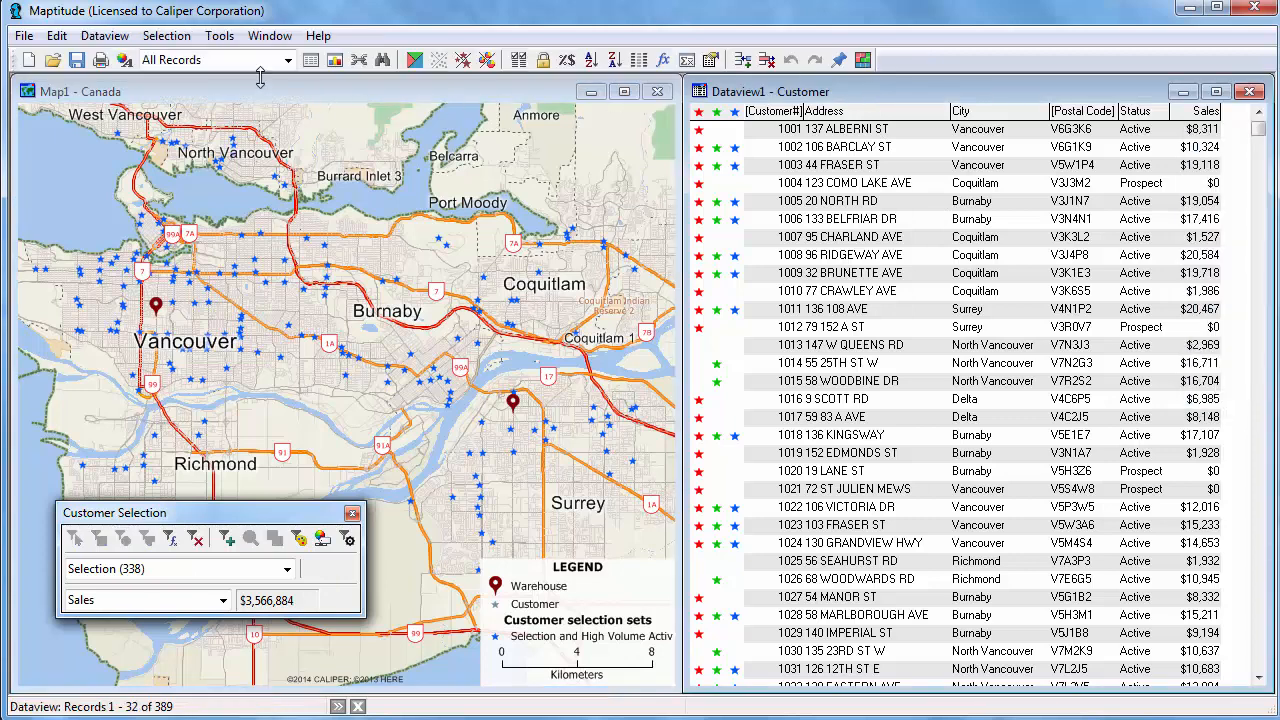
{"action": "left_click", "coordinate": [241, 66]}
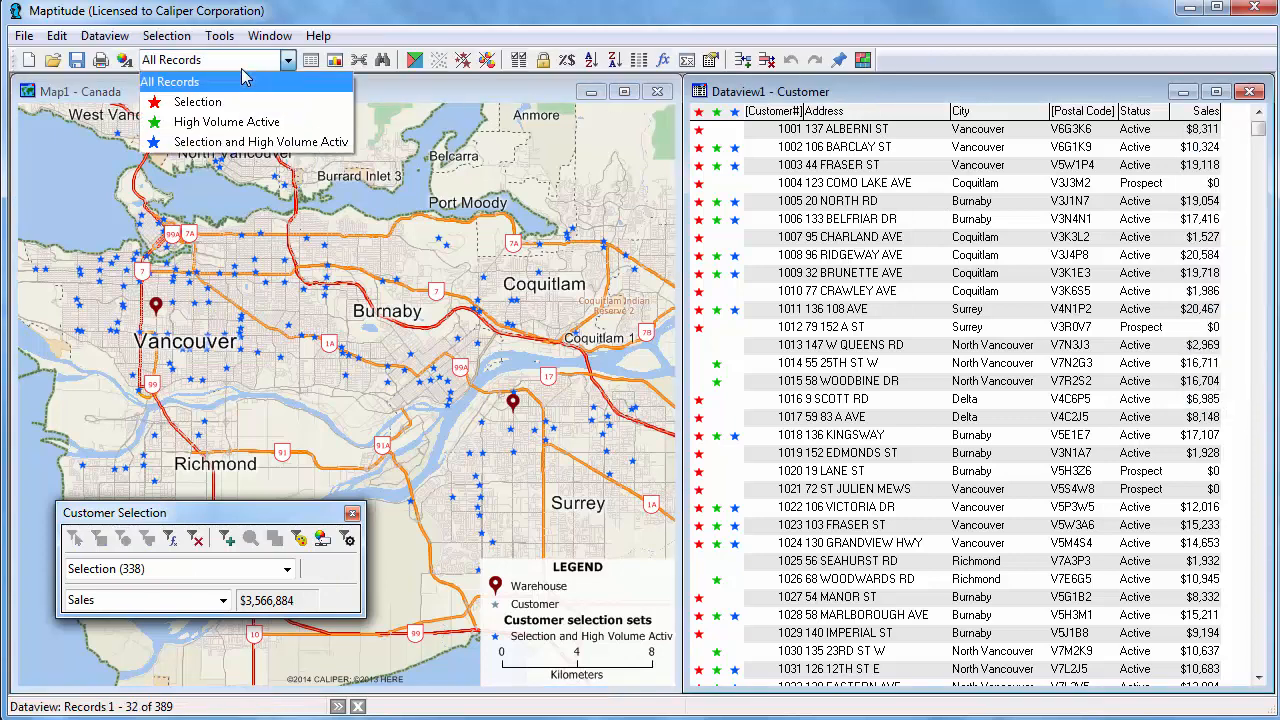
{"action": "left_click", "coordinate": [240, 145]}
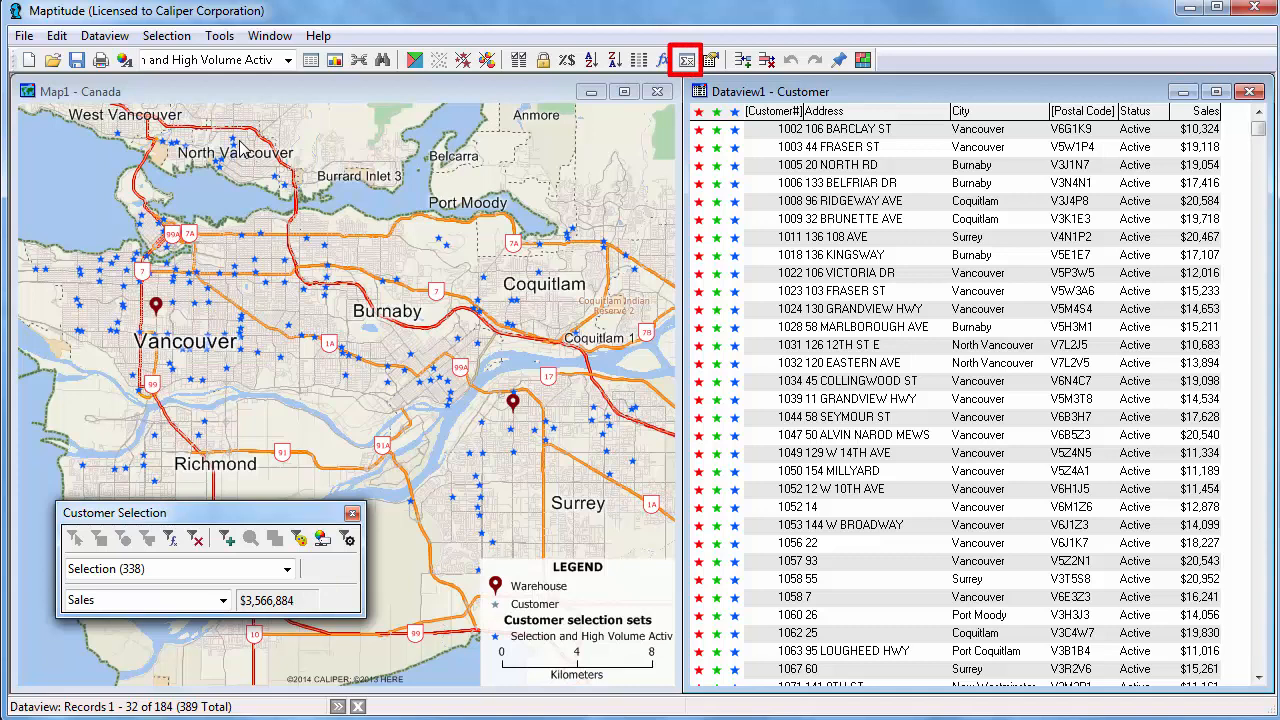
{"action": "left_click", "coordinate": [688, 61]}
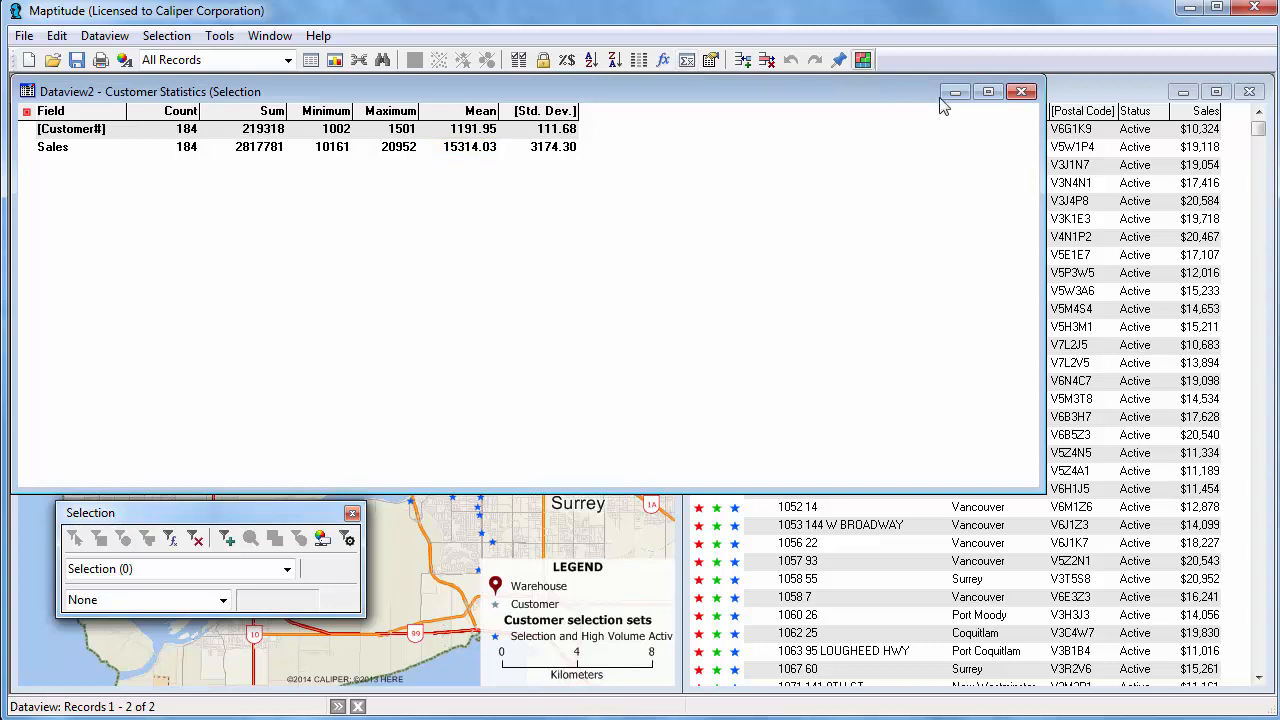
{"action": "left_click", "coordinate": [1021, 91]}
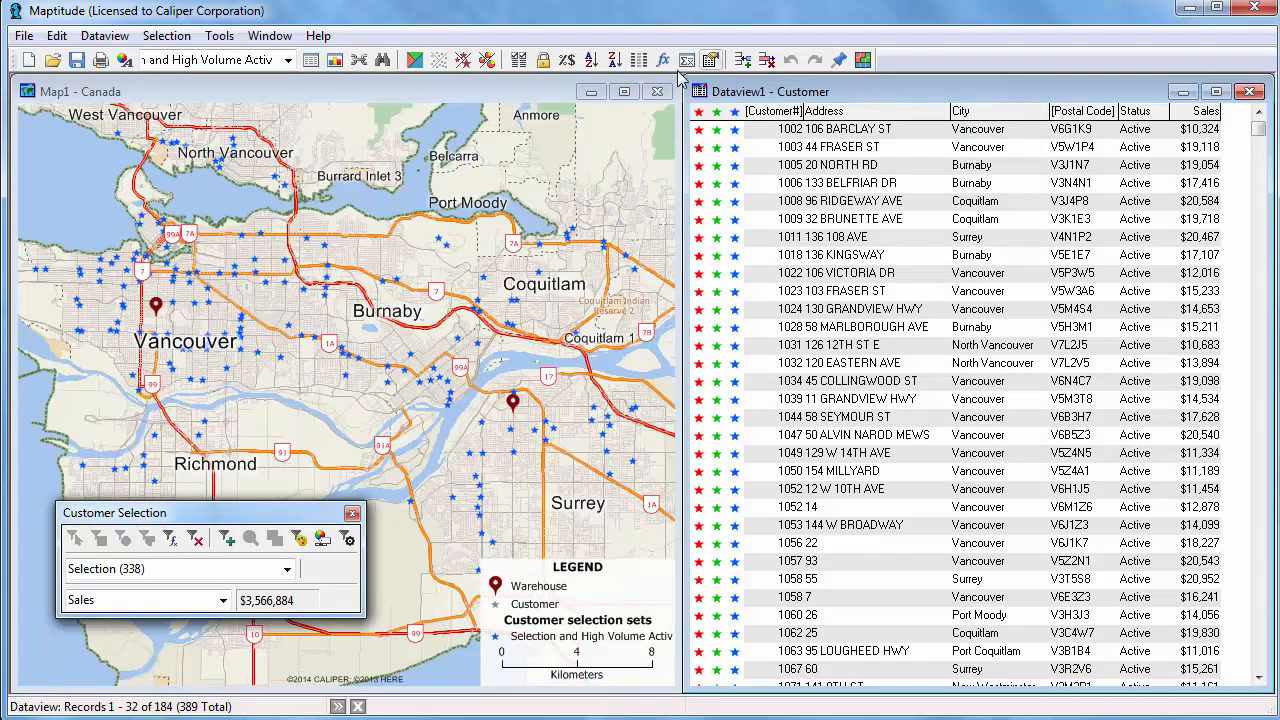
Hide the Customer and Warehouse layers and show the Postal Area layer.
{"action": "left_click", "coordinate": [357, 88]}
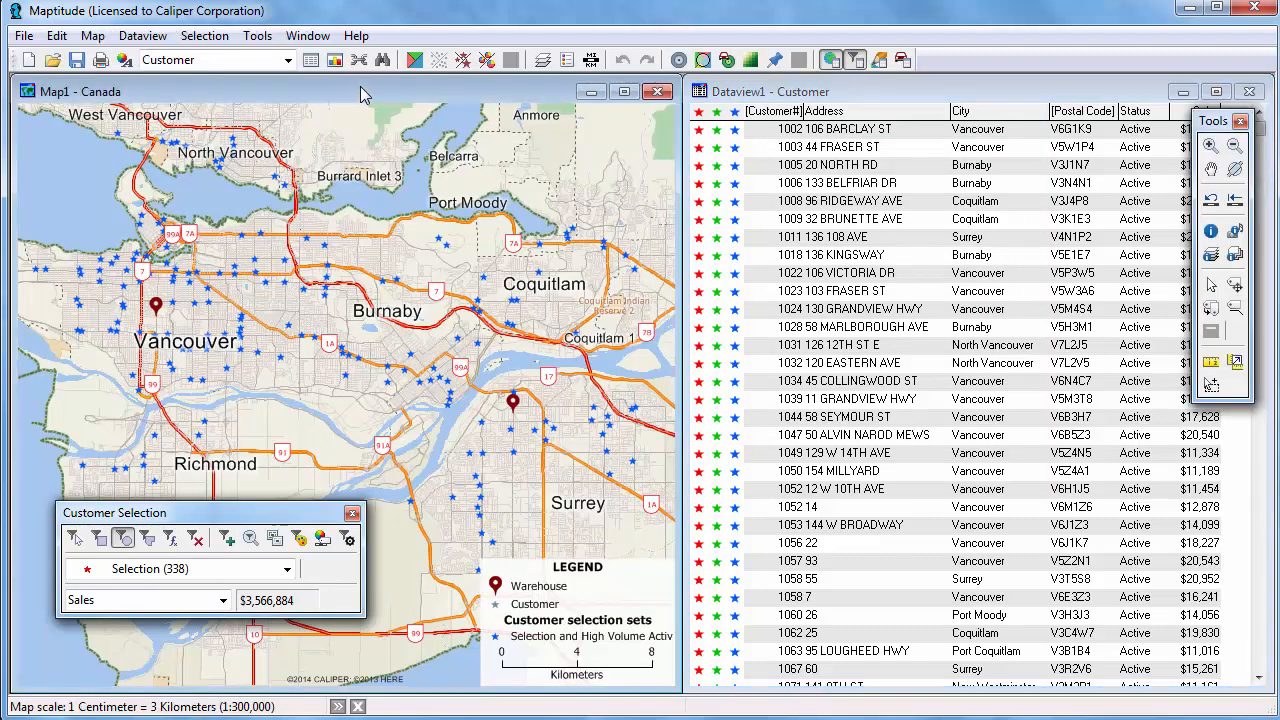
{"action": "left_click", "coordinate": [542, 60]}
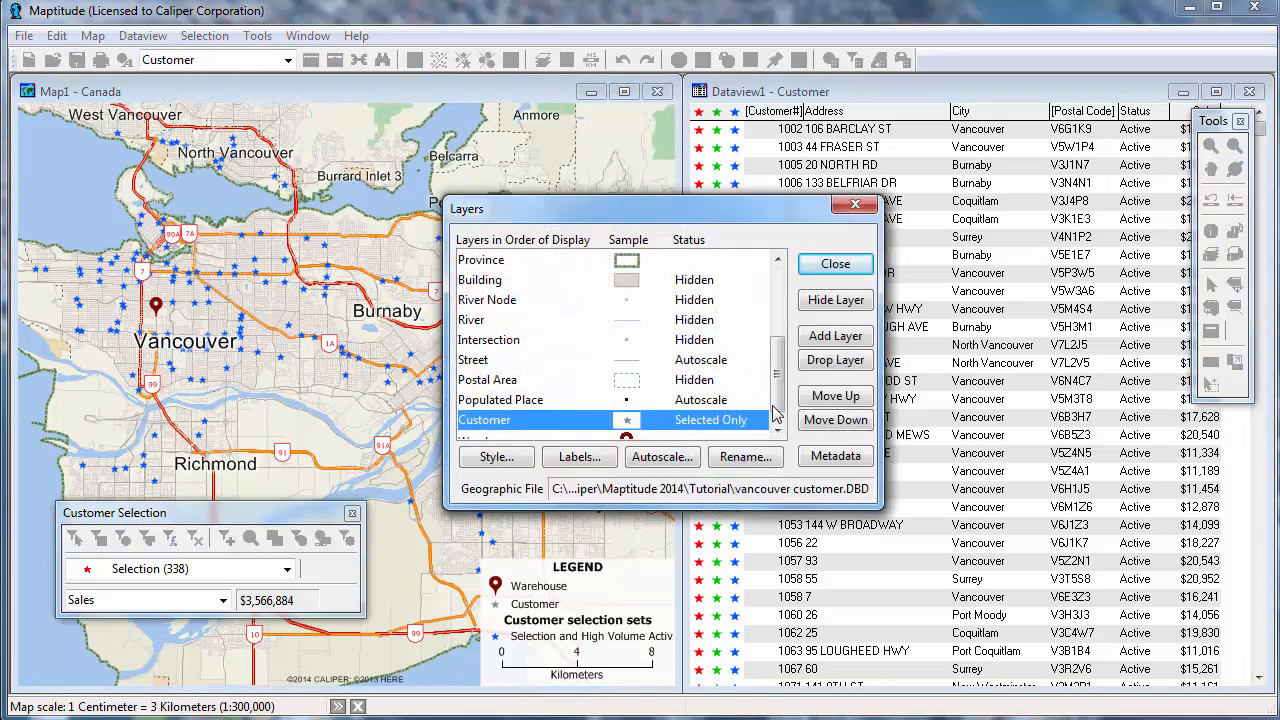
{"action": "scroll", "coordinate": [776, 410], "scroll_direction": "down", "scroll_amount": 1}
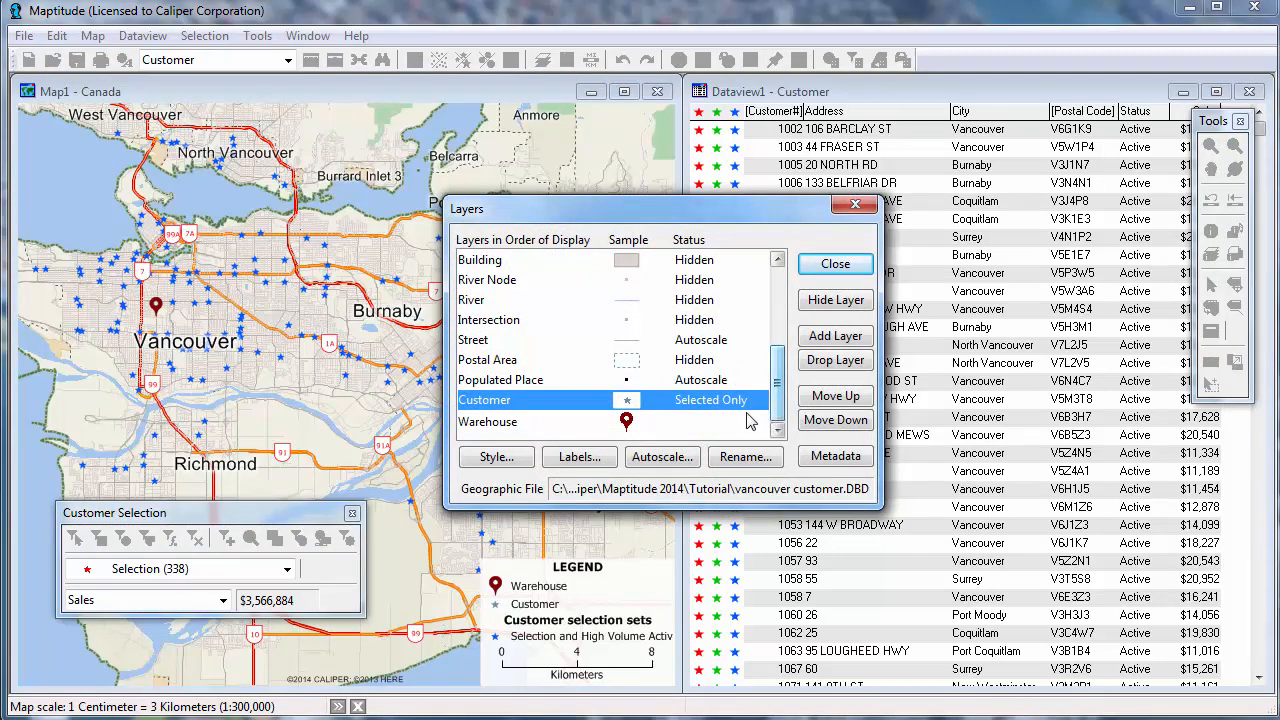
{"action": "left_click", "coordinate": [750, 421], "text": "shift"}
{"action": "left_click", "coordinate": [829, 303]}
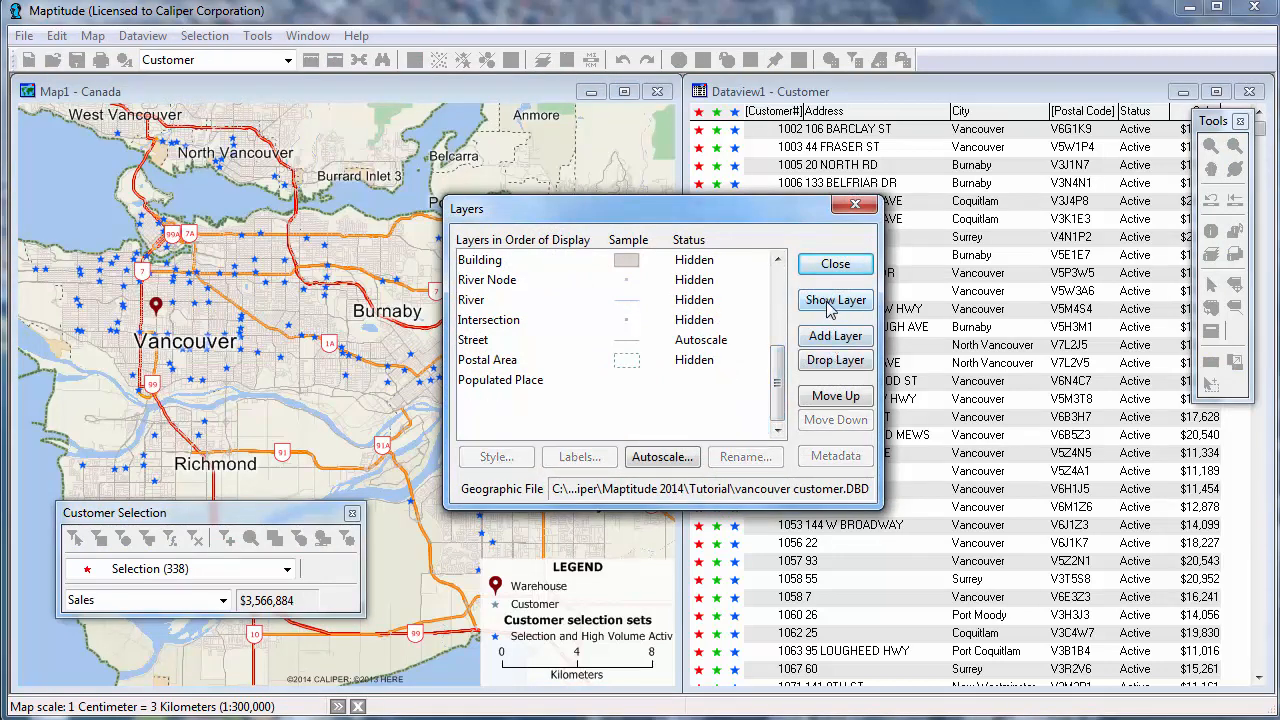
{"action": "left_click", "coordinate": [702, 362]}
{"action": "left_click", "coordinate": [818, 300]}
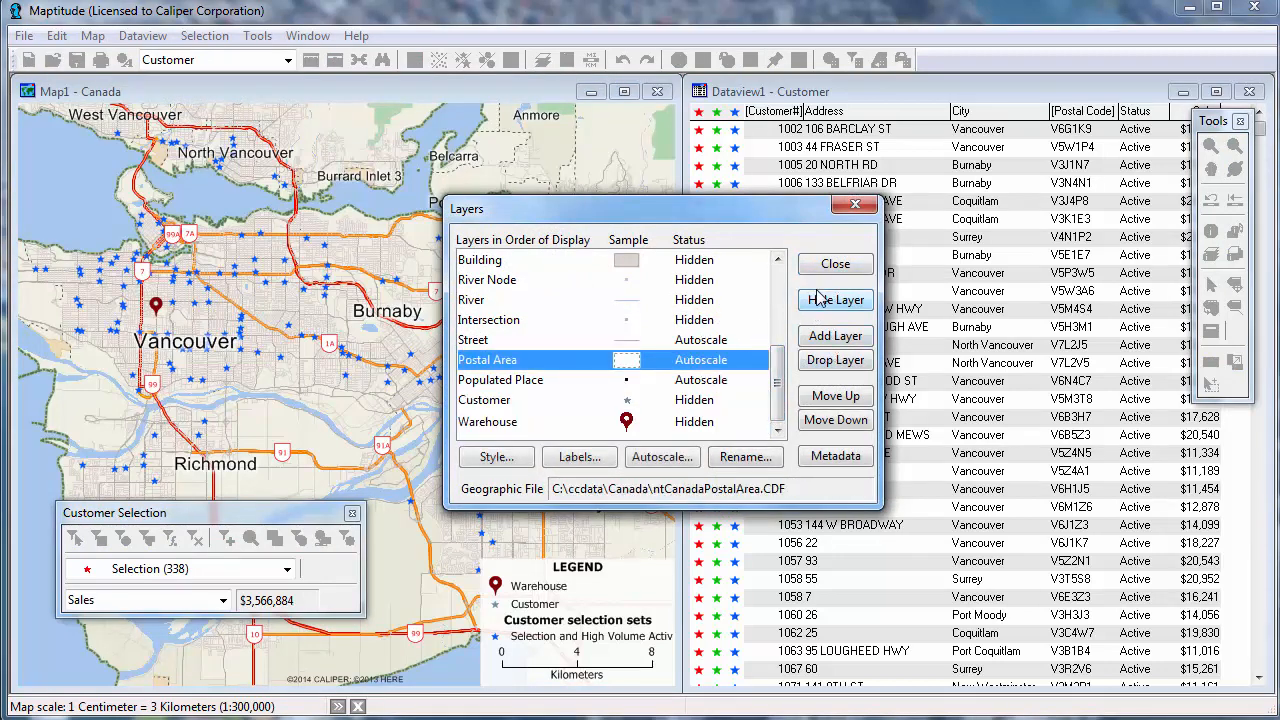
{"action": "left_click", "coordinate": [826, 264]}
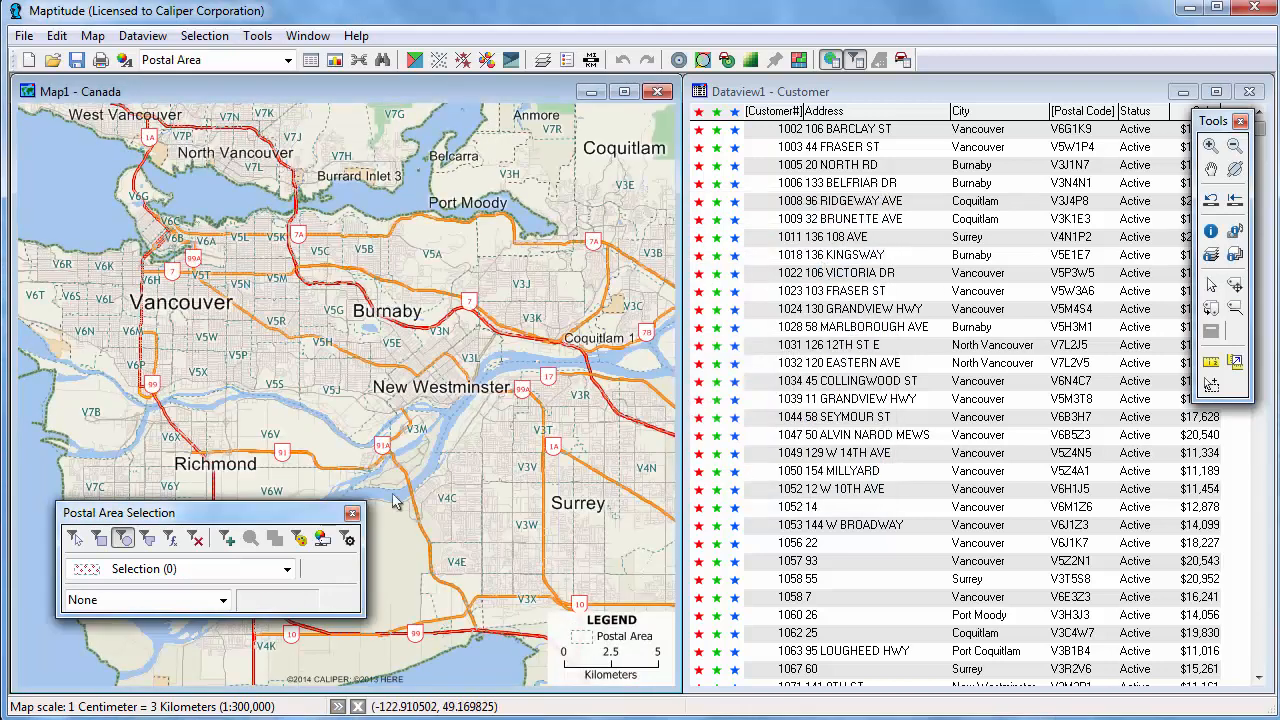
Switch selection options to Enclosed and select postal areas enclosed in a rectangle around downtown Vancouver.
{"action": "left_click", "coordinate": [346, 541]}
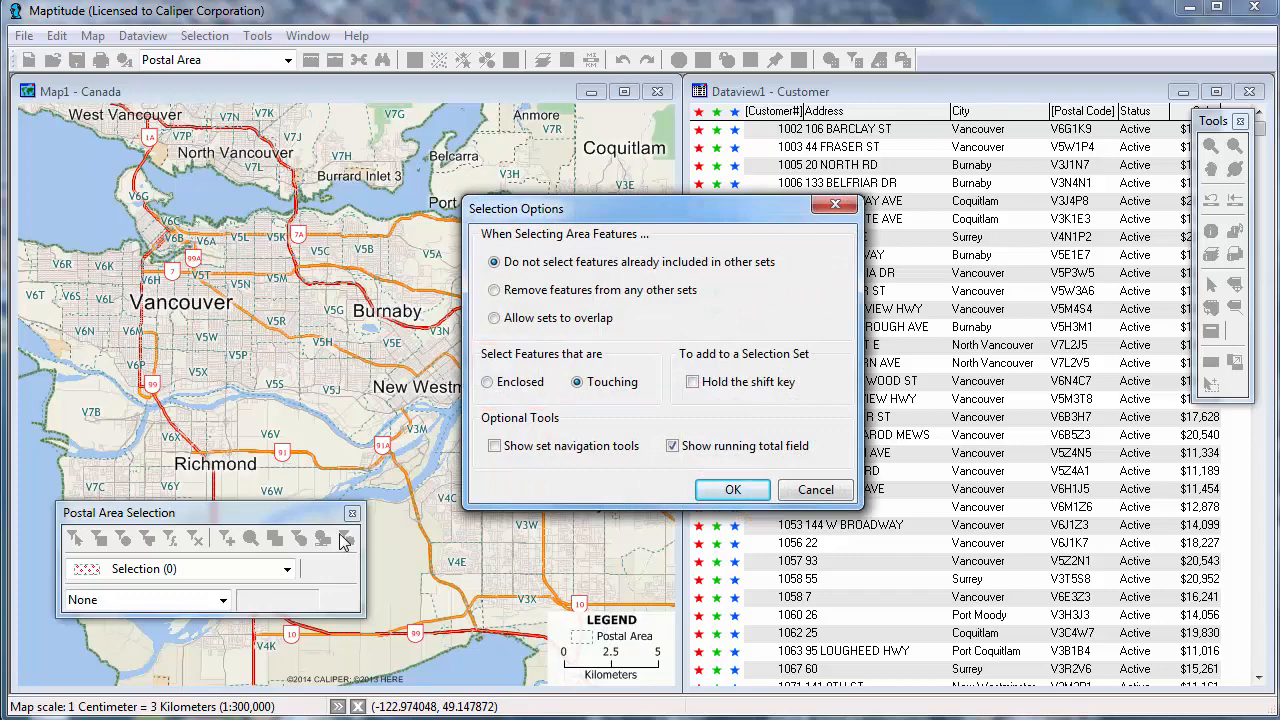
{"action": "left_click", "coordinate": [487, 382]}
{"action": "left_click", "coordinate": [728, 490]}
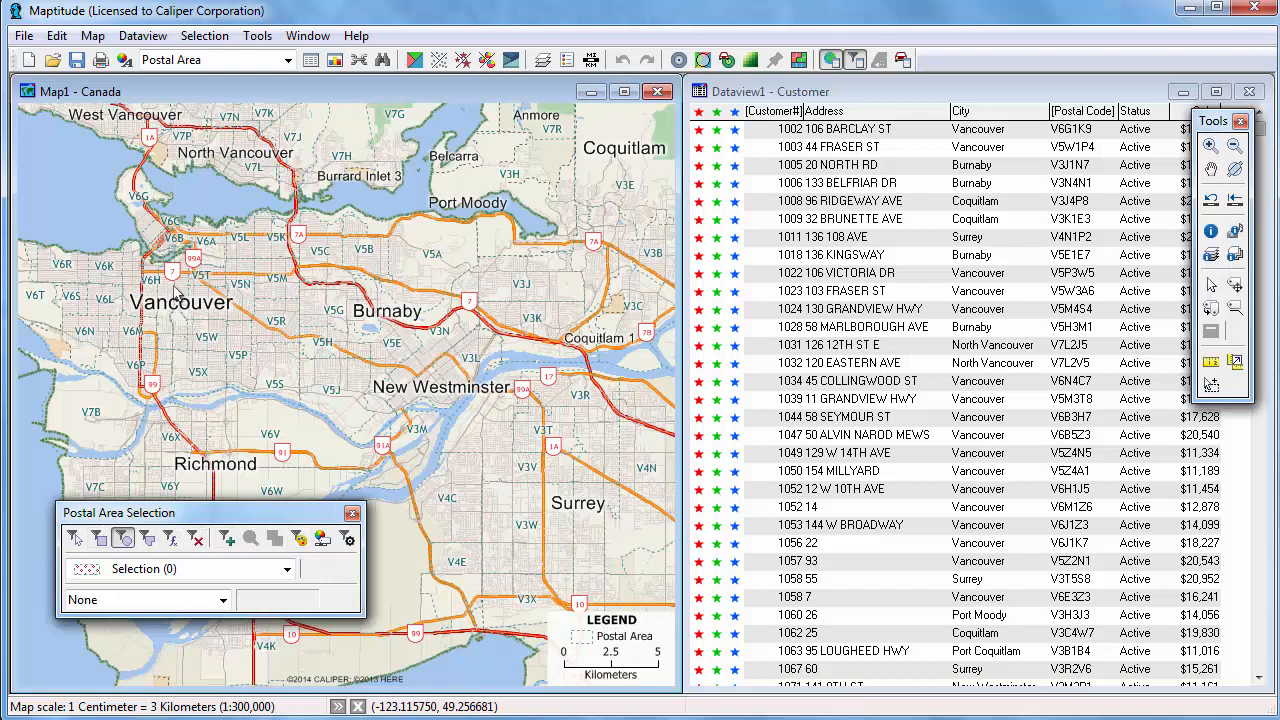
{"action": "left_click_drag", "start_coordinate": [176, 291], "coordinate": [240, 366]}
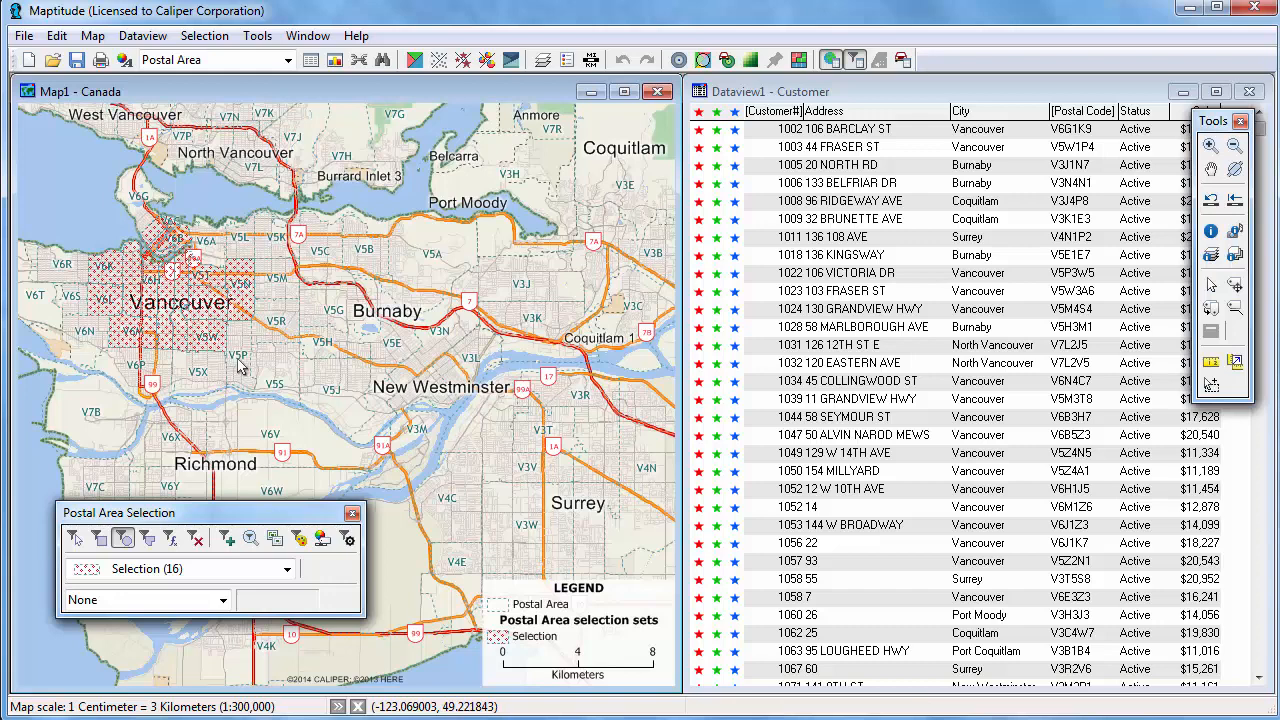
Set the selection options to remove features from any other sets.
{"action": "left_click", "coordinate": [347, 540]}
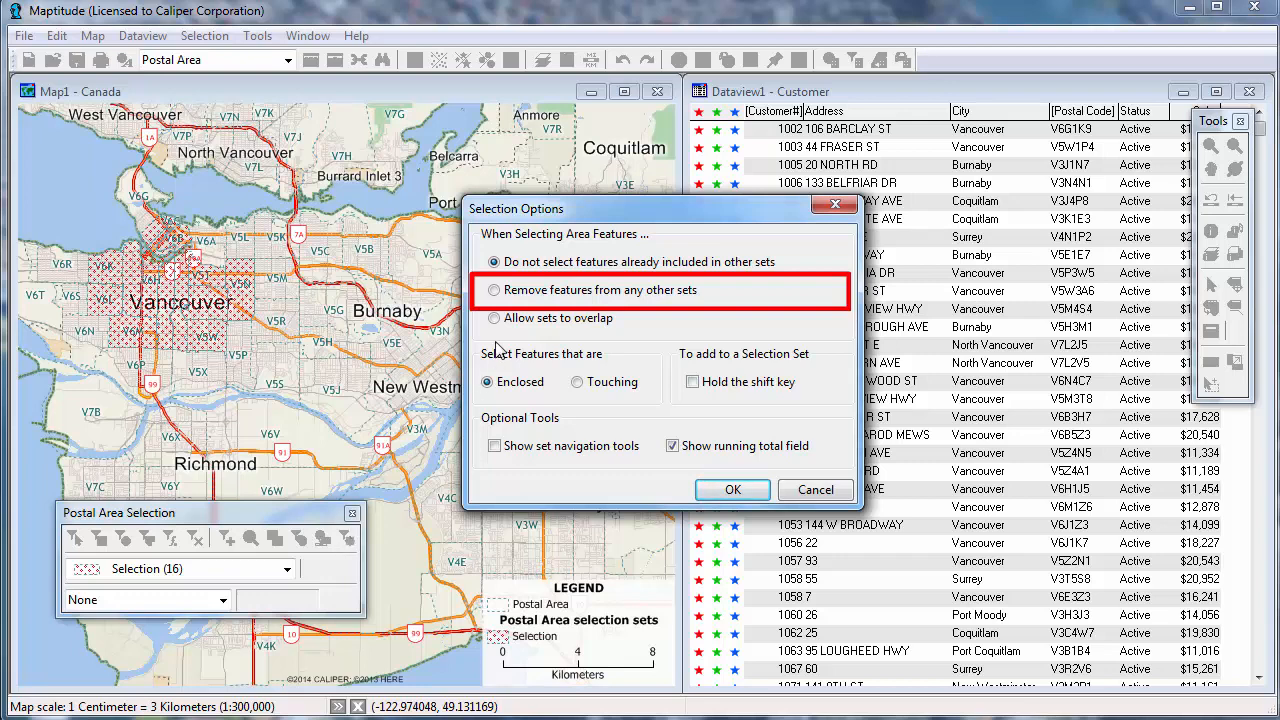
{"action": "left_click", "coordinate": [501, 297]}
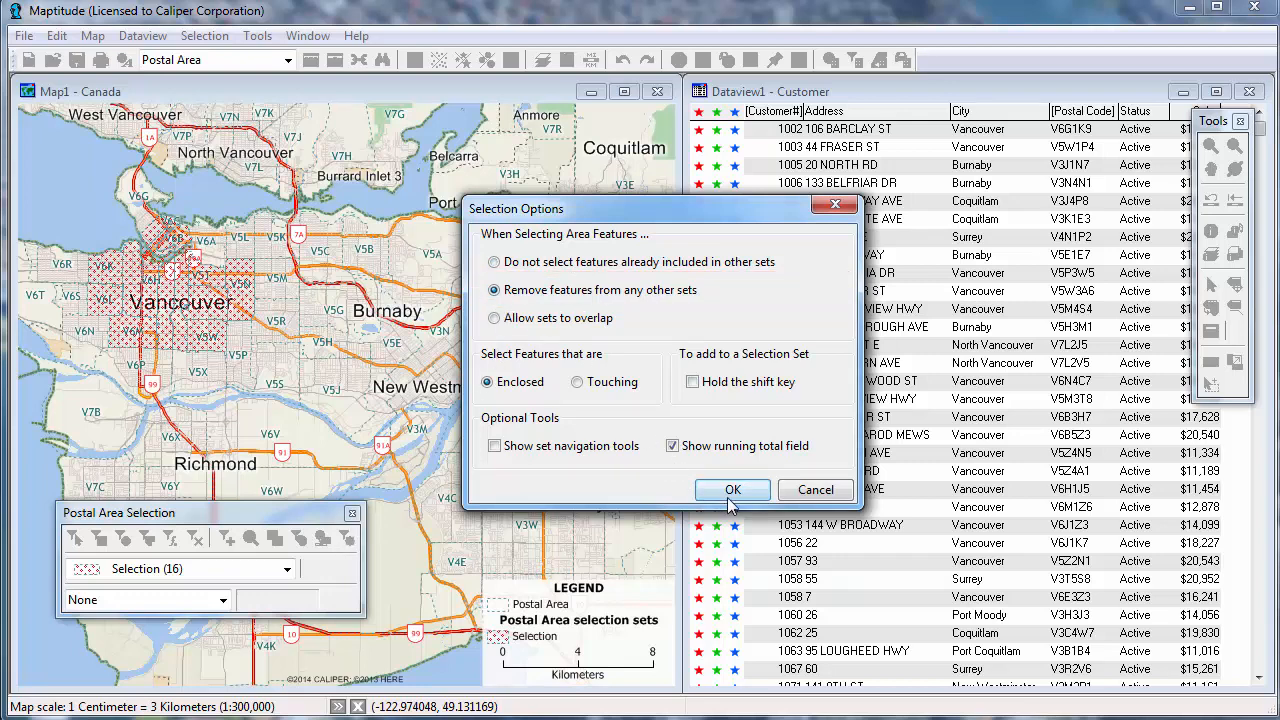
{"action": "left_click", "coordinate": [733, 490]}
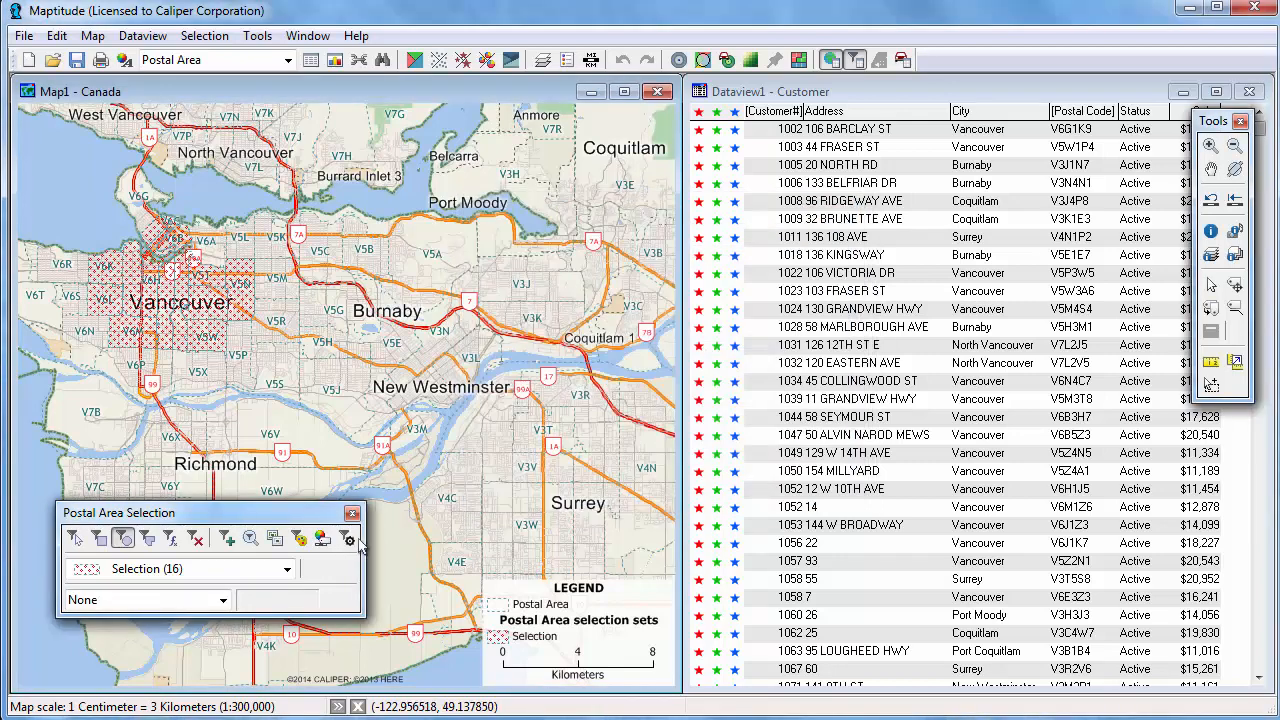
Add a new selection set and select postal areas enclosed by a polygon drawn southeast of downtown Vancouver.
{"action": "left_click", "coordinate": [228, 543]}
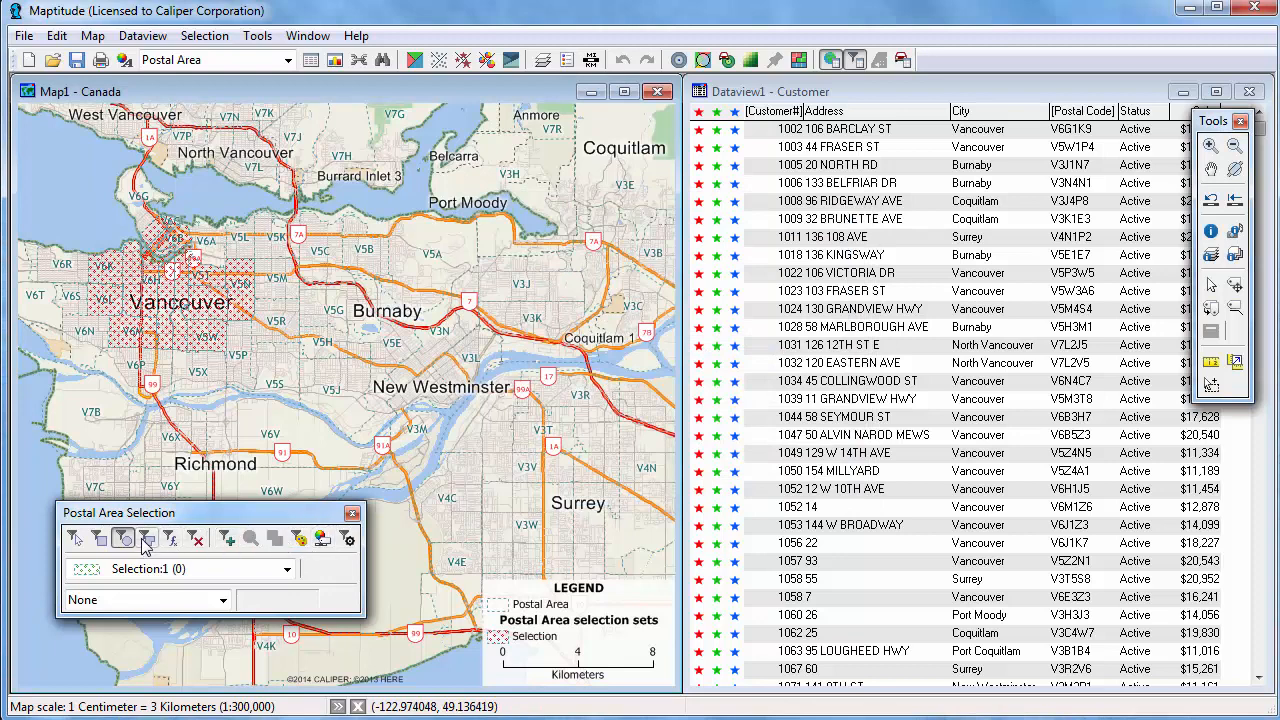
{"action": "left_click", "coordinate": [147, 540]}
{"action": "left_click", "coordinate": [174, 310]}
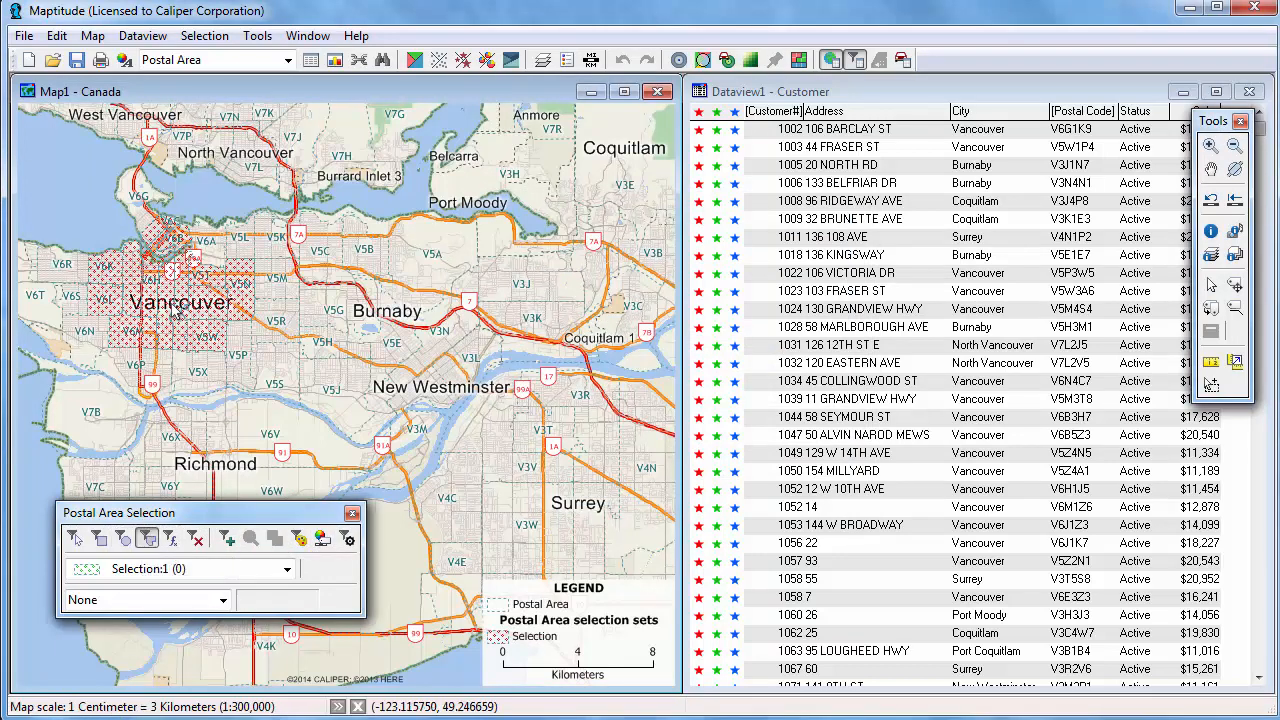
{"action": "left_click", "coordinate": [169, 445]}
{"action": "left_click", "coordinate": [368, 445]}
{"action": "left_click", "coordinate": [294, 247]}
{"action": "double_click", "coordinate": [177, 298]}
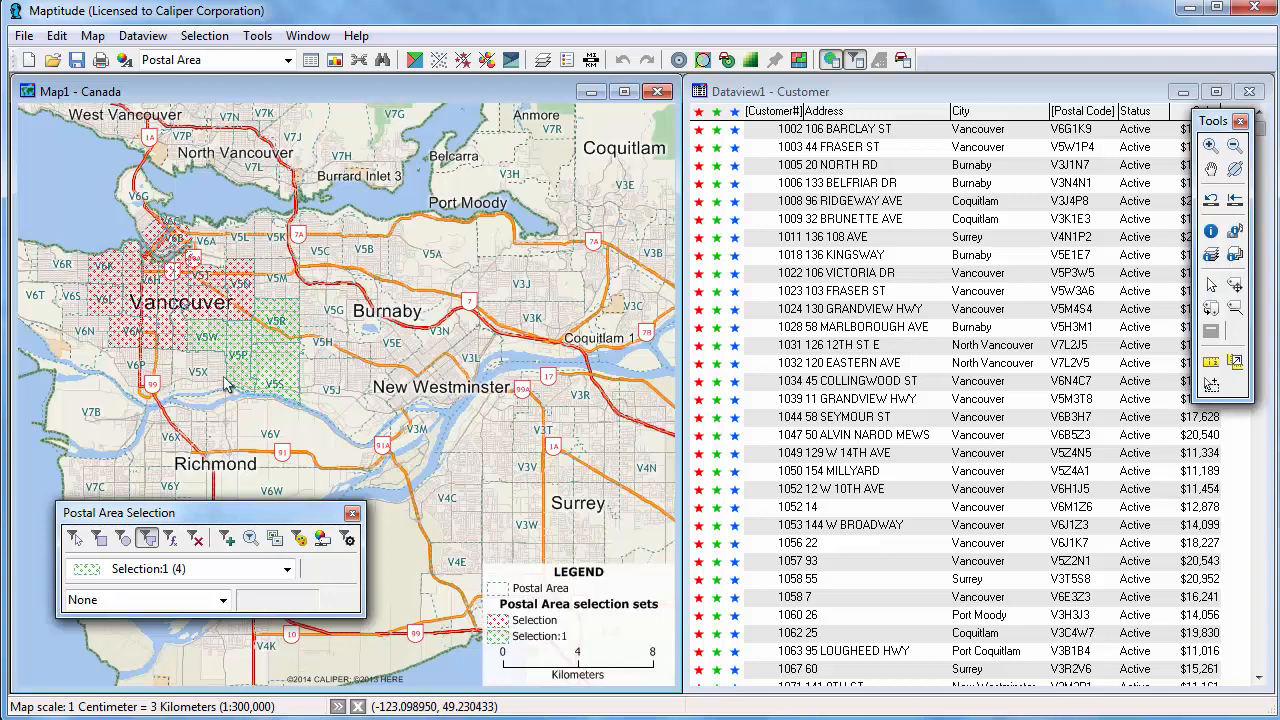
Set the selection options to not select features already included in other sets.
{"action": "left_click", "coordinate": [348, 539]}
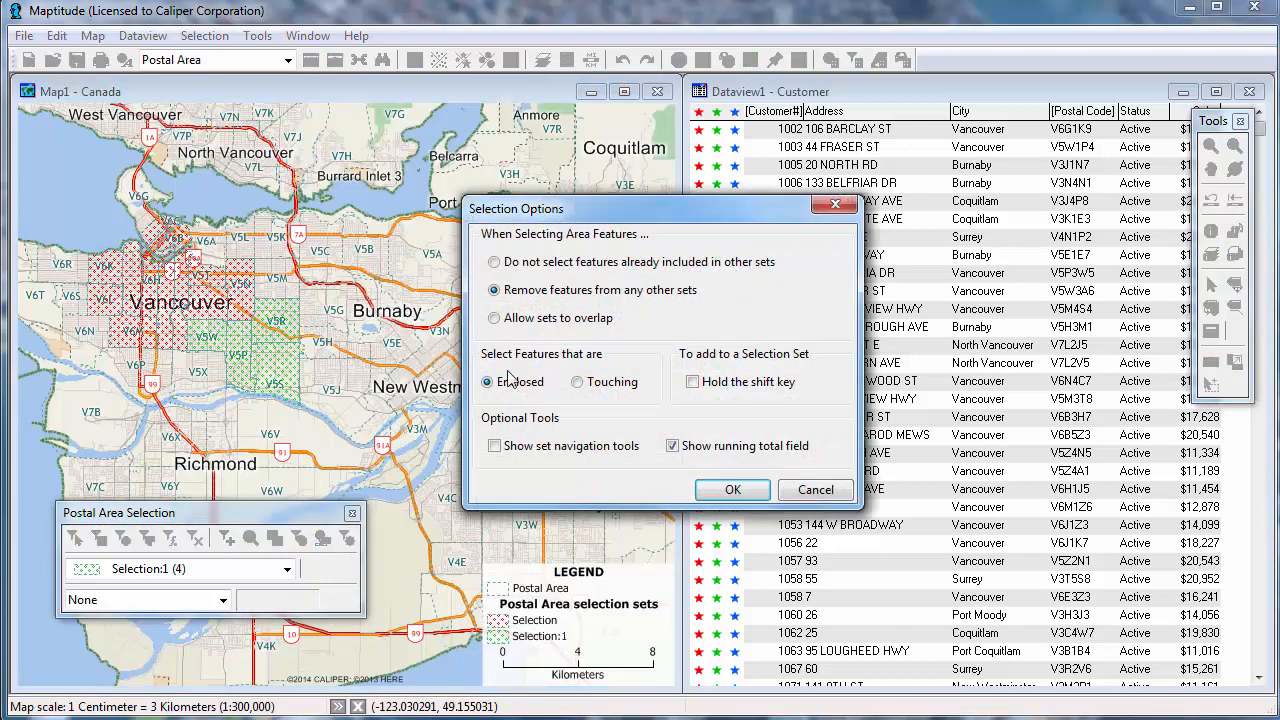
{"action": "left_click", "coordinate": [495, 264]}
{"action": "left_click", "coordinate": [740, 490]}
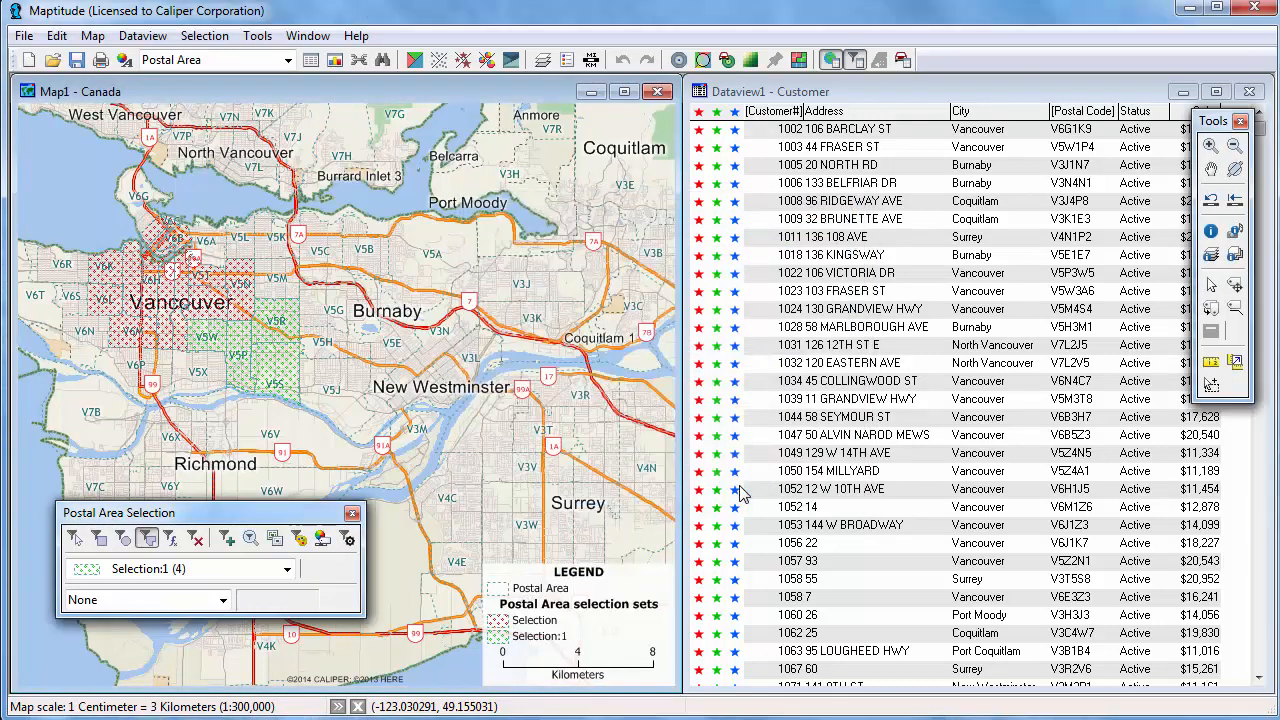
Add a new selection set and select postal areas enclosed in a large rectangle spanning Vancouver, Burnaby and New Westminster.
{"action": "left_click", "coordinate": [226, 540]}
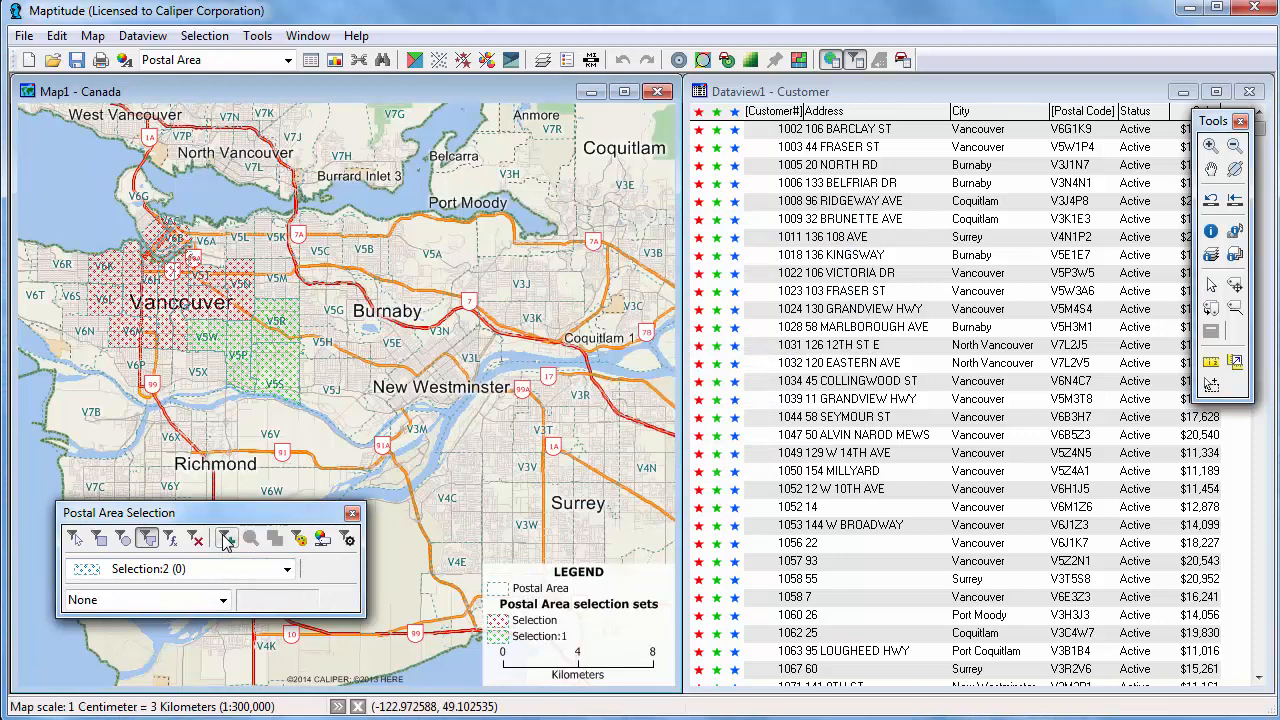
{"action": "left_click", "coordinate": [98, 538]}
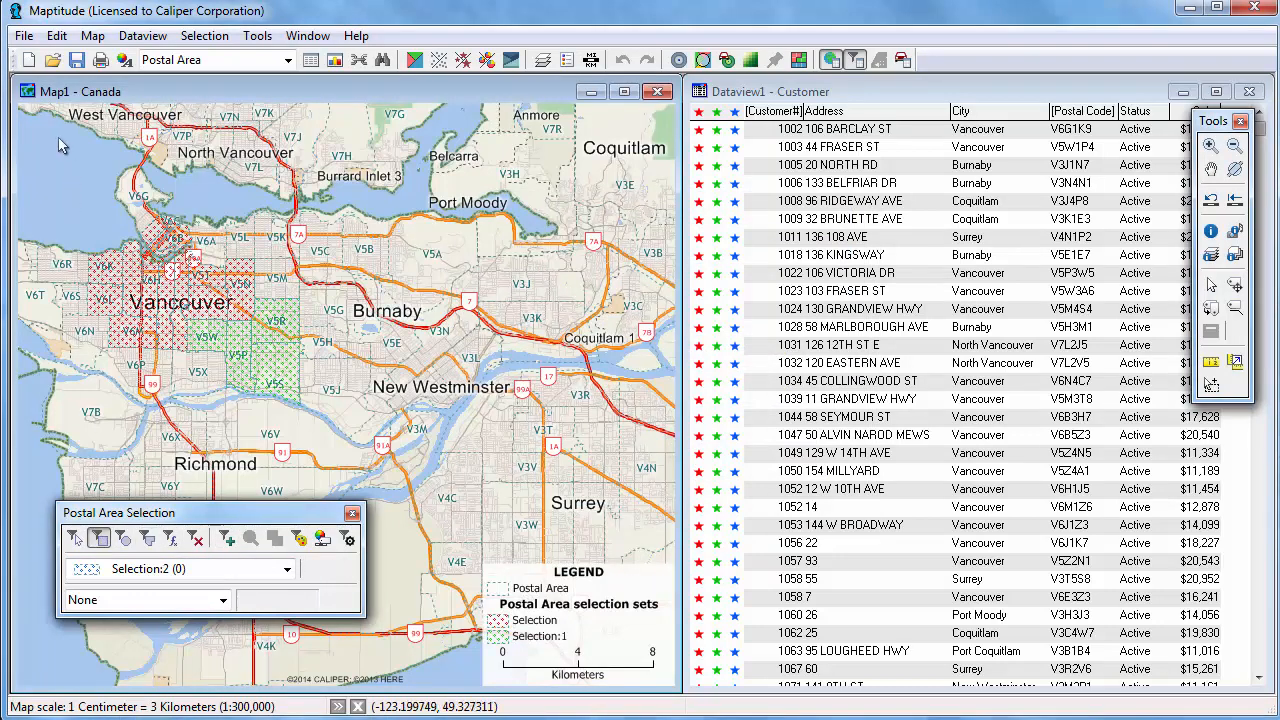
{"action": "left_click_drag", "start_coordinate": [58, 145], "coordinate": [475, 440]}
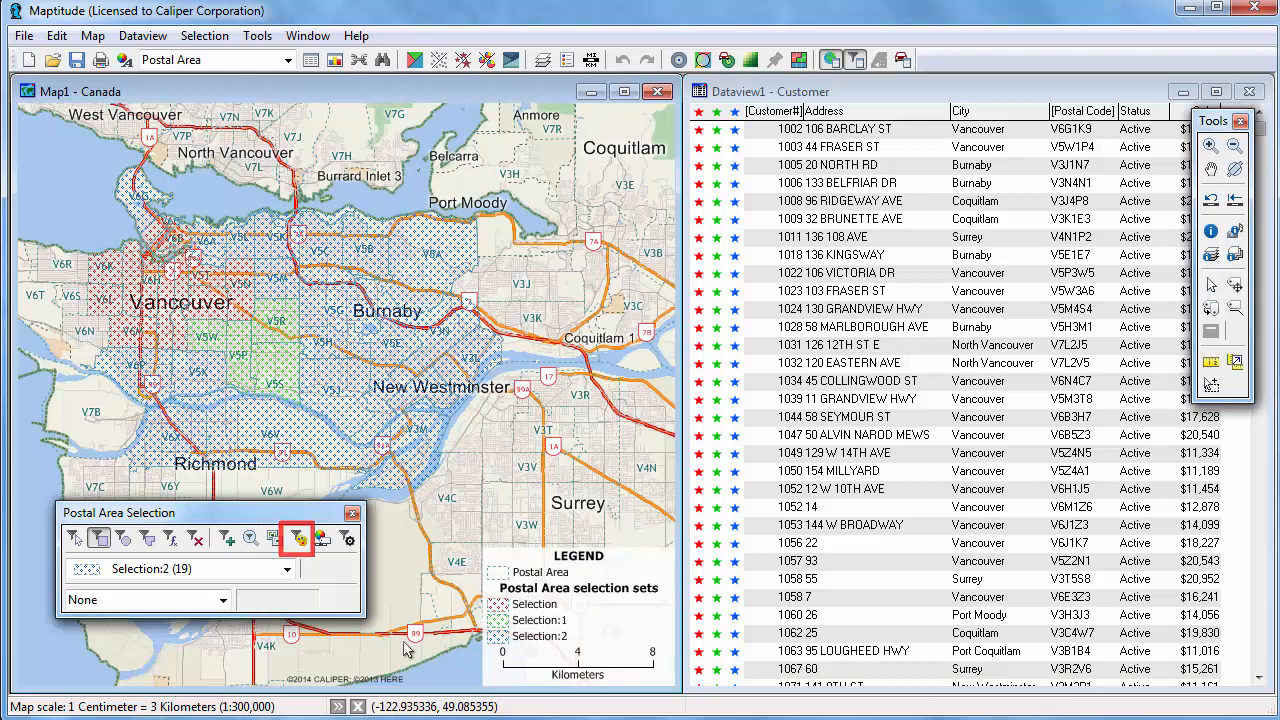
Change the Selection:2 display style to a Solid fill with 25 fill opacity.
{"action": "left_click", "coordinate": [298, 539]}
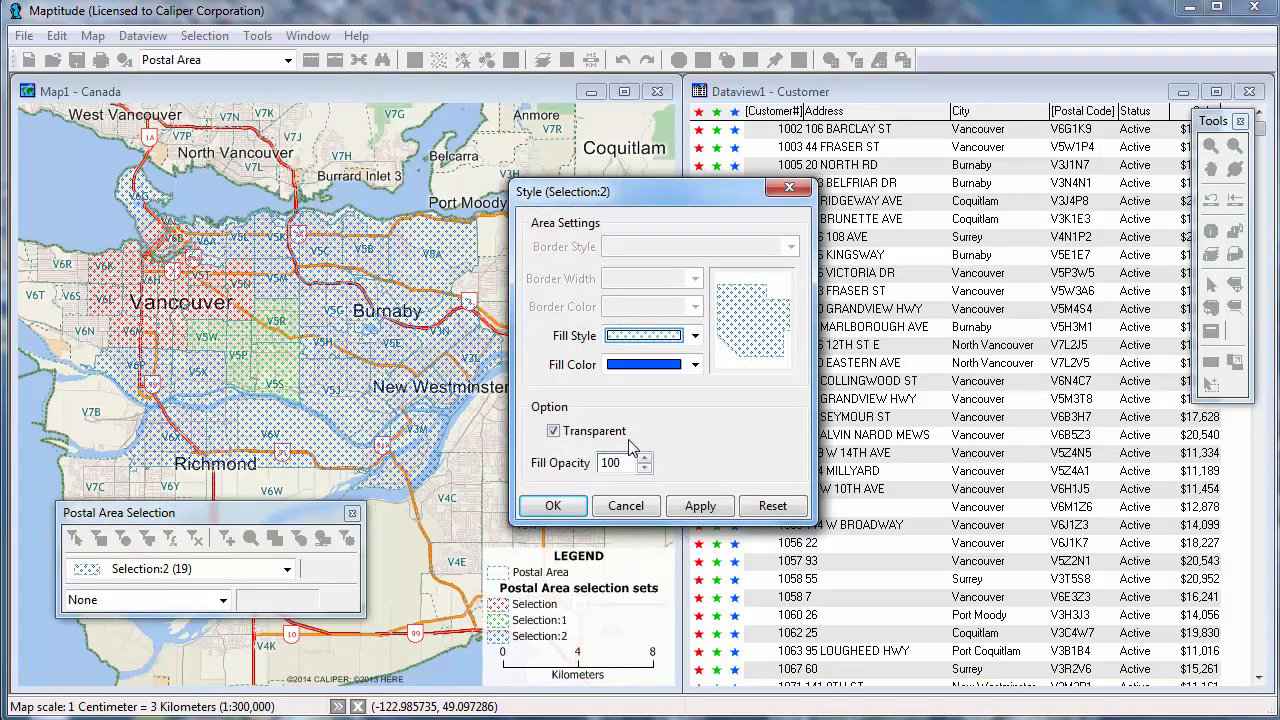
{"action": "left_click", "coordinate": [660, 336]}
{"action": "scroll", "coordinate": [696, 538], "scroll_direction": "up", "scroll_amount": 5}
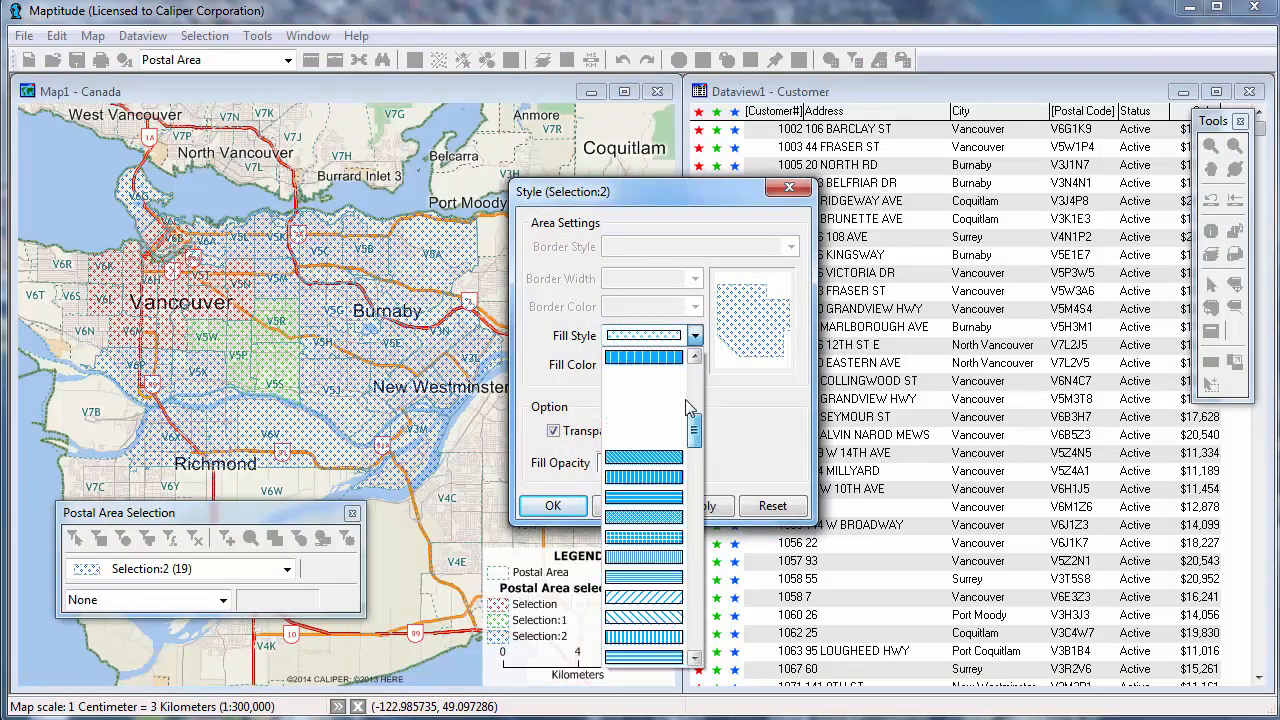
{"action": "left_click", "coordinate": [662, 374]}
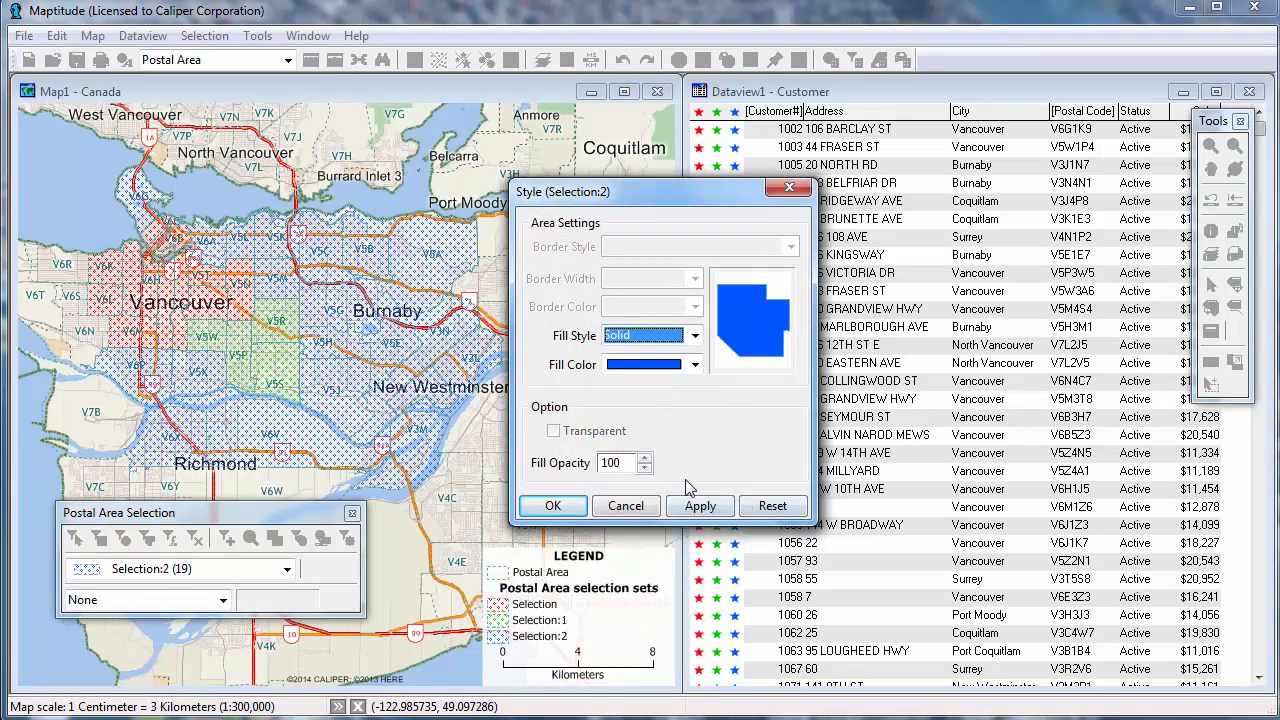
{"action": "double_click", "coordinate": [617, 462]}
{"action": "type", "text": "25"}
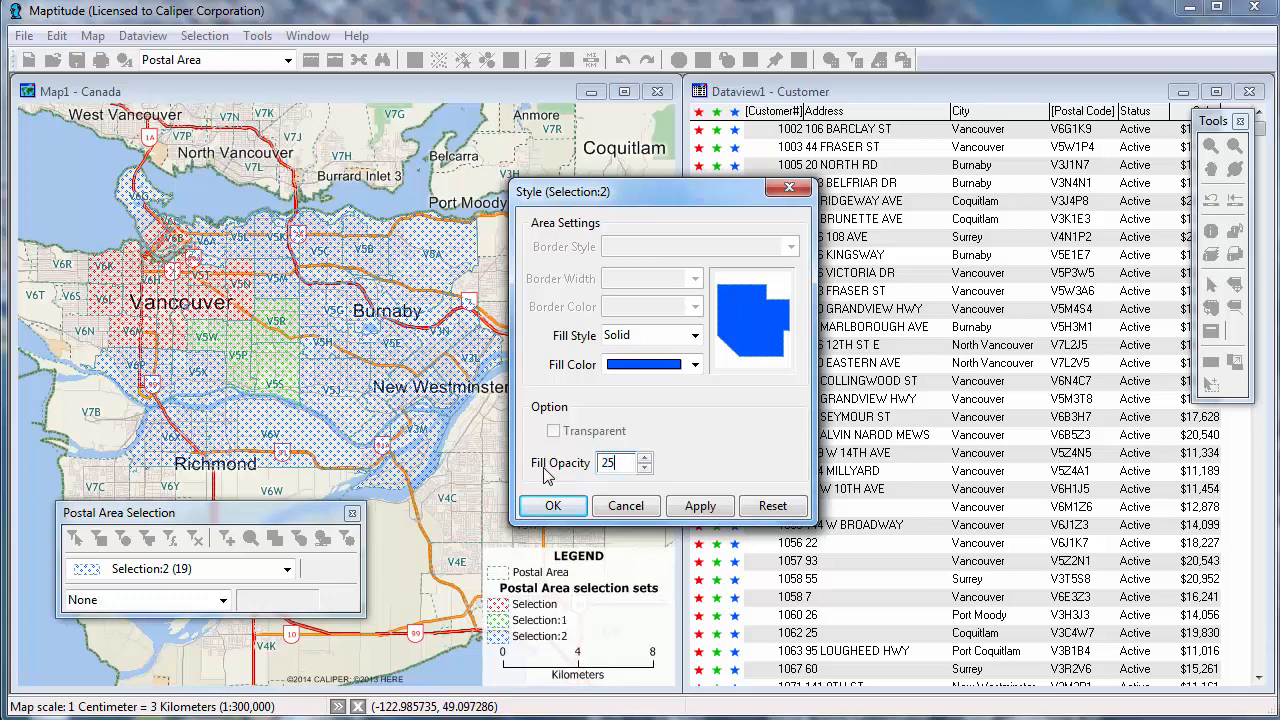
{"action": "left_click", "coordinate": [551, 506]}
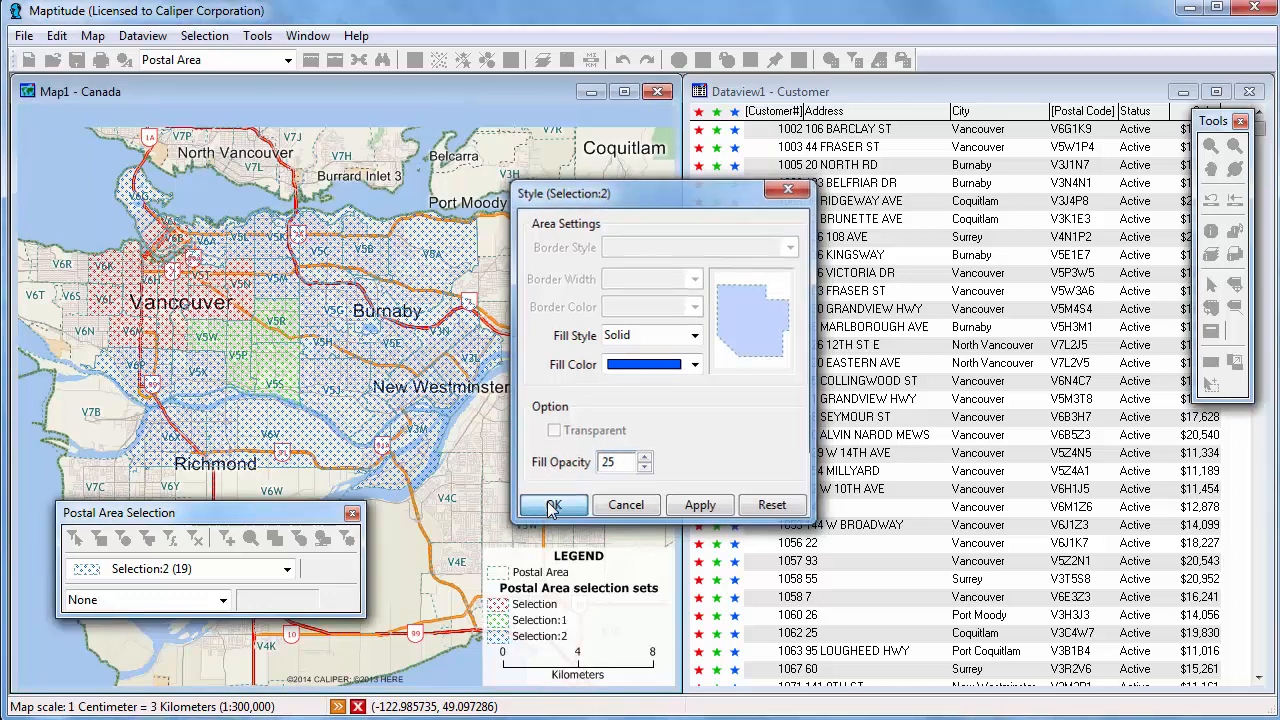